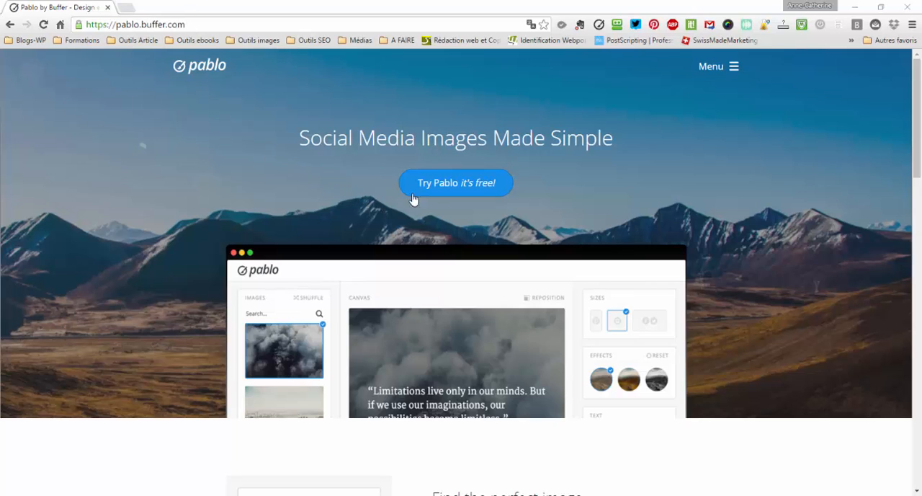
# - Start the free Pablo image editor, shuffle the suggested background photos several times and browse them
pyautogui.click(483, 185)
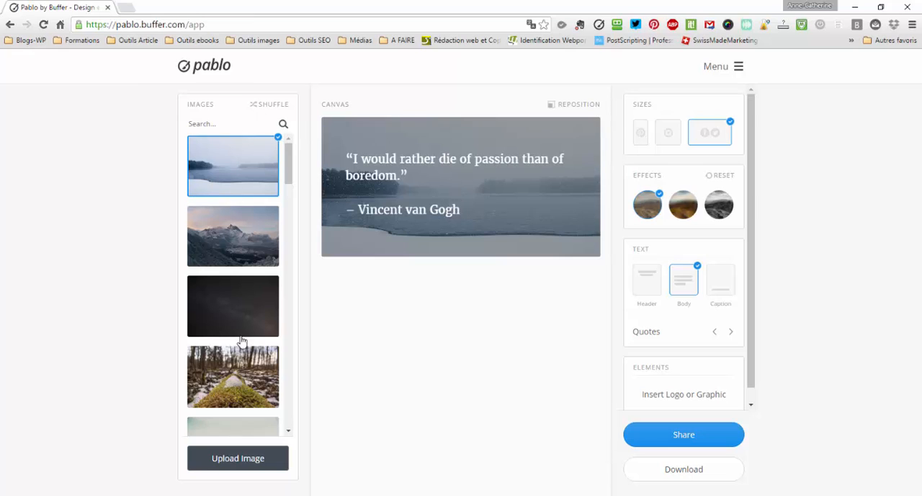
pyautogui.click(267, 107)
pyautogui.click(273, 108)
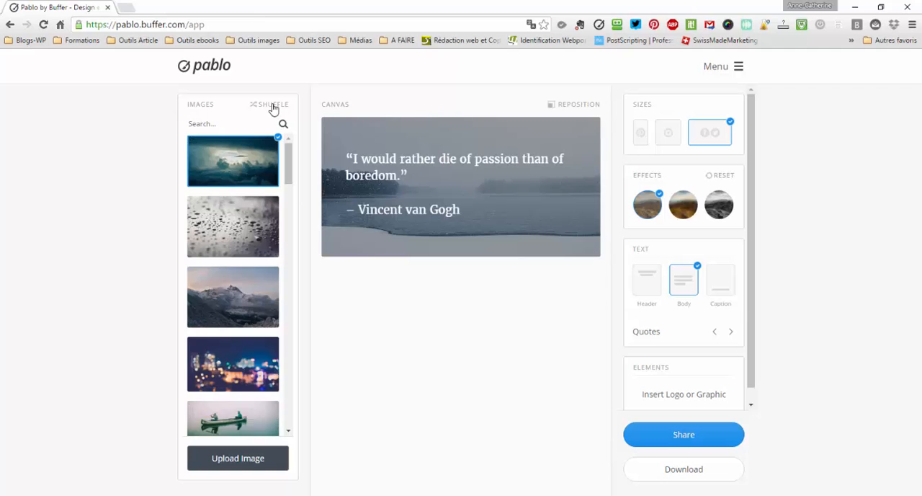
pyautogui.click(273, 108)
pyautogui.click(272, 108)
pyautogui.click(272, 108)
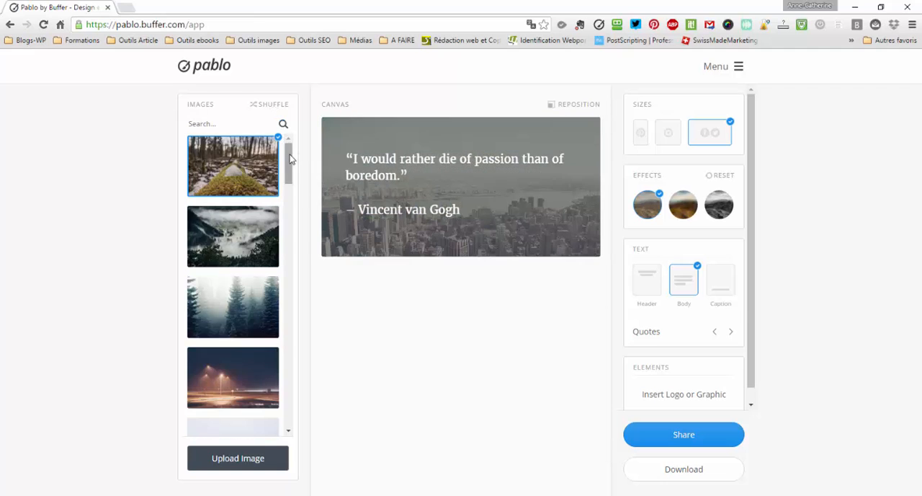
pyautogui.moveTo(288, 161); pyautogui.dragTo(302, 313)
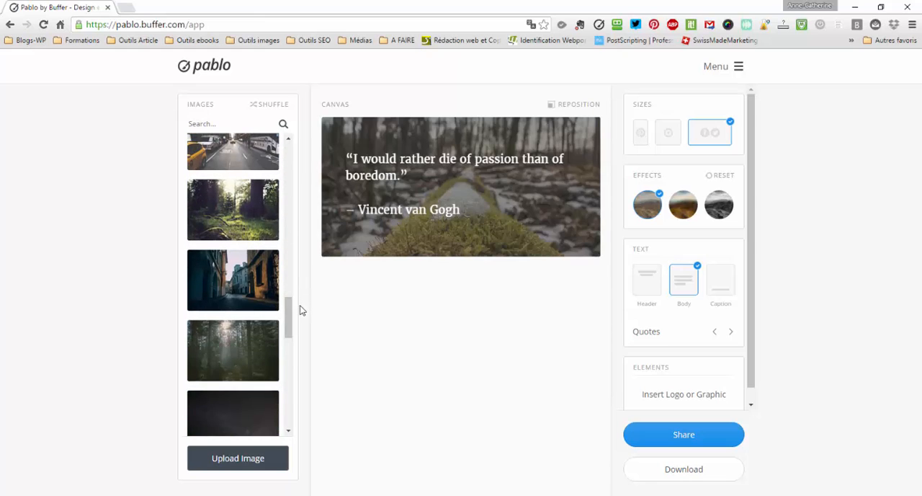
# - Search the image library for "cat"
pyautogui.click(218, 123)
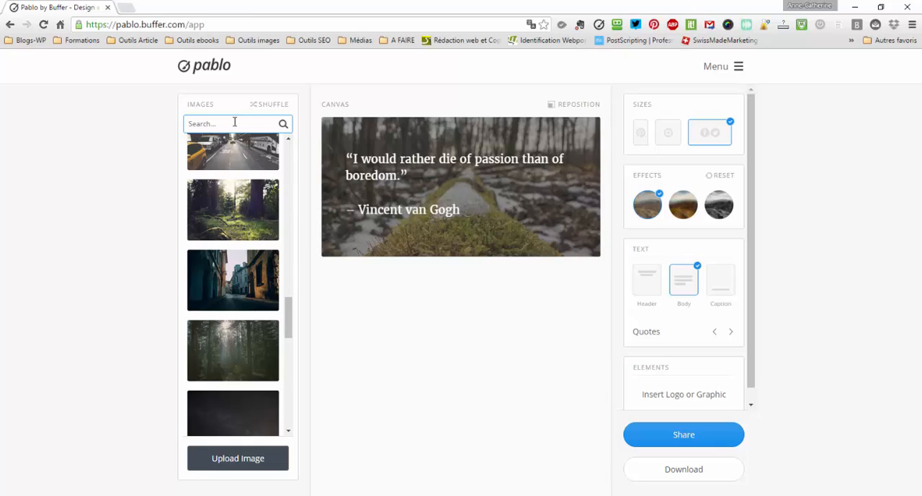
pyautogui.write('cat')
pyautogui.press('Return')
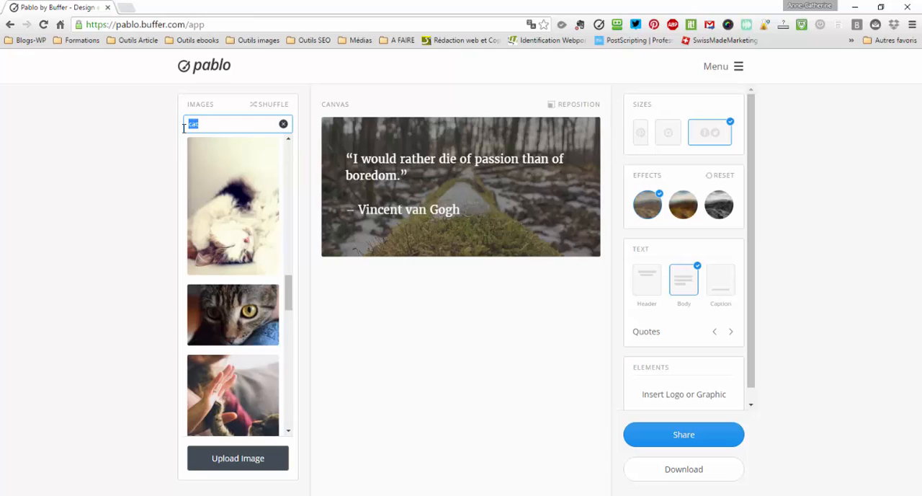
# - Replace the image search term with "fleurs" and run the search
pyautogui.write('fleurs')
pyautogui.press('Return')
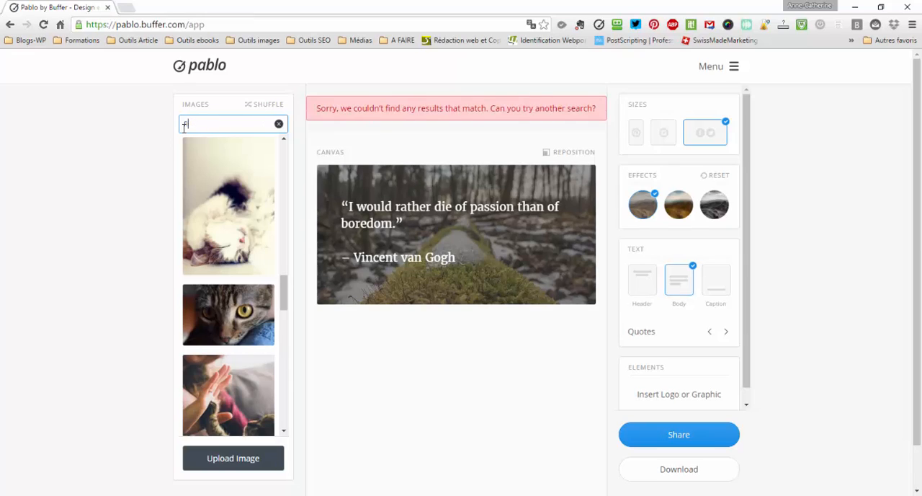
# - Search the image library for "flowers" and browse the flower photos
pyautogui.write('lowers')
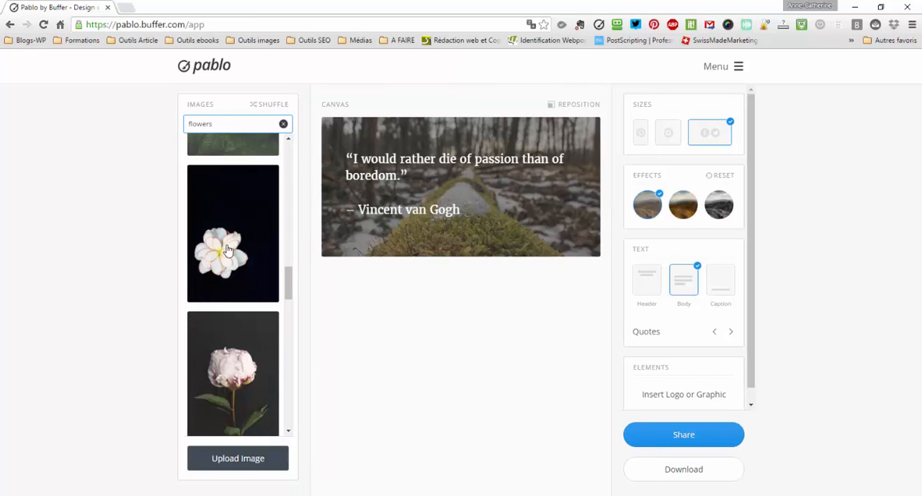
pyautogui.scroll(-2, 245, 275)
pyautogui.scroll(-2, 246, 274)
pyautogui.scroll(5, 251, 269)
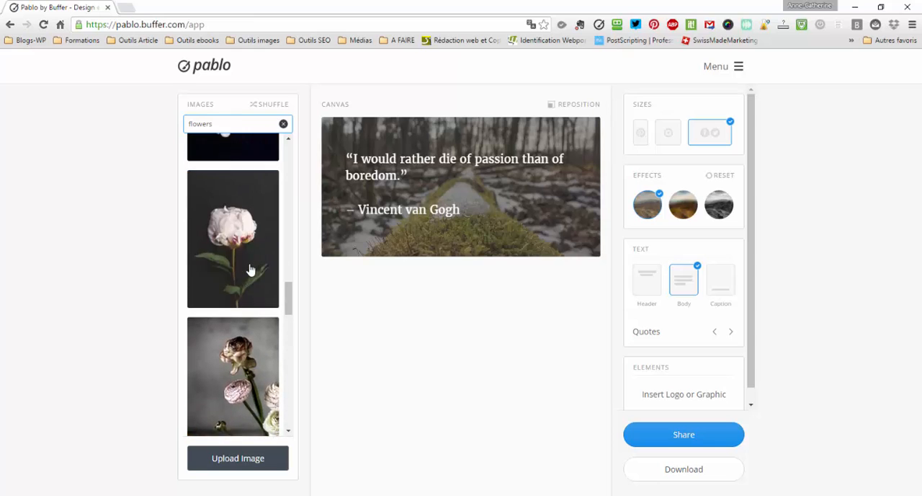
pyautogui.scroll(3, 249, 238)
# - Search the image library for "cats" and look through the photos offered
pyautogui.moveTo(228, 123); pyautogui.dragTo(174, 138)
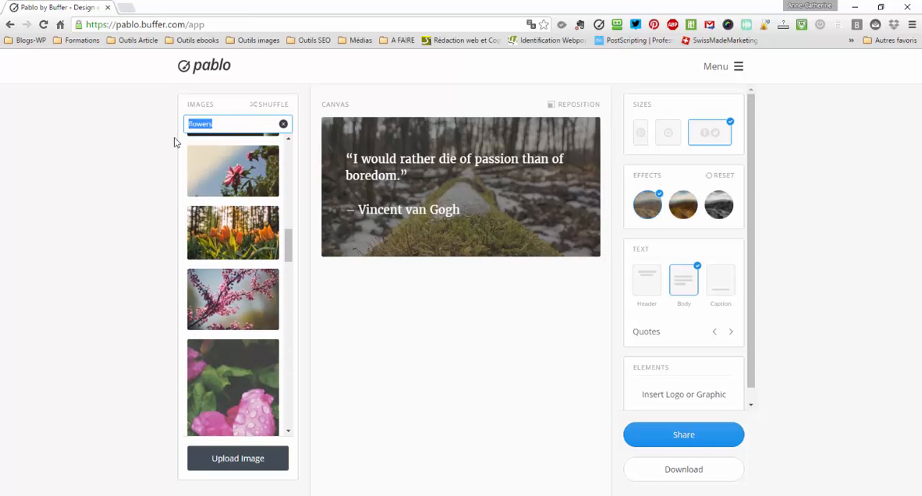
pyautogui.write('cats')
pyautogui.scroll(8, 262, 236)
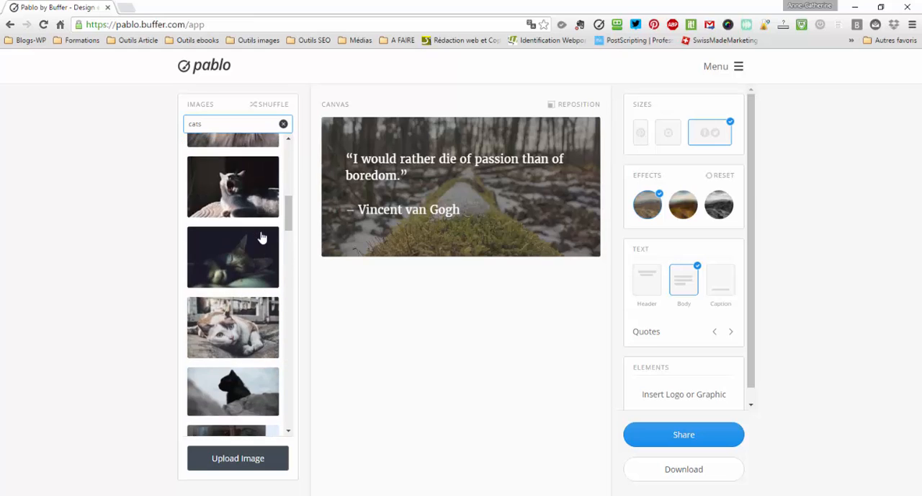
pyautogui.scroll(2, 261, 236)
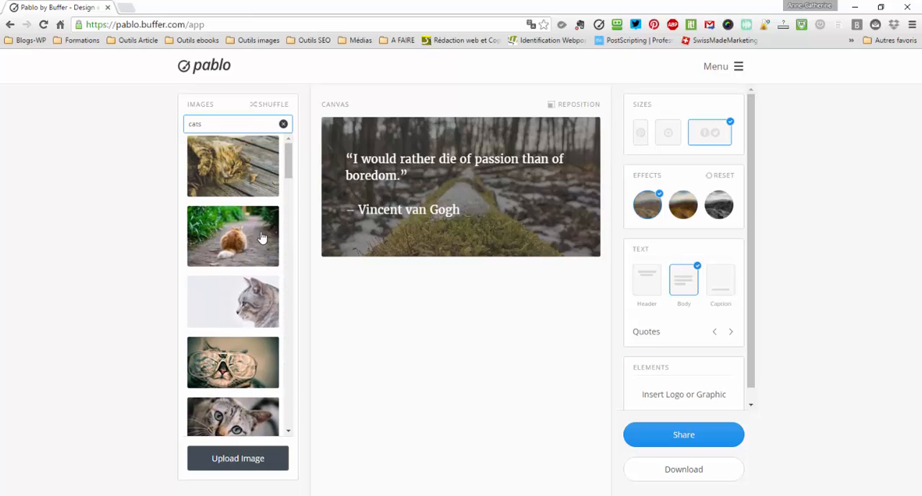
pyautogui.scroll(-6, 258, 232)
pyautogui.scroll(-10, 252, 229)
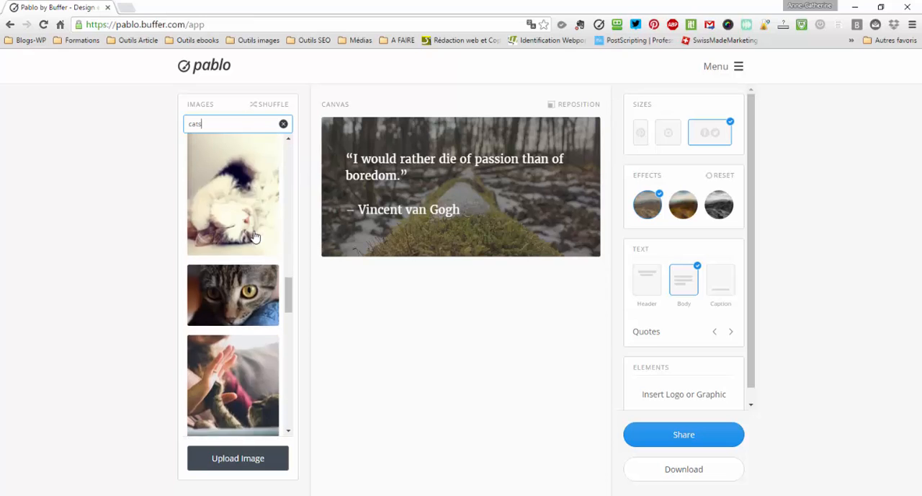
pyautogui.scroll(5, 239, 237)
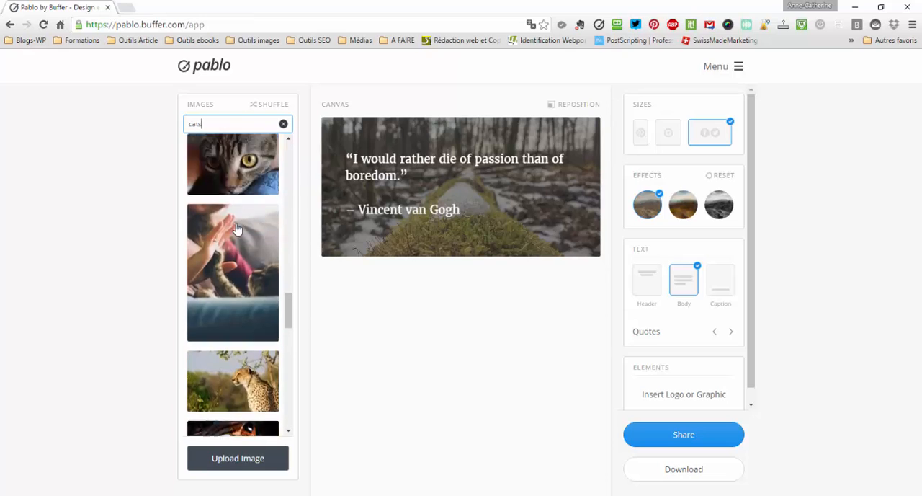
pyautogui.scroll(-3, 248, 281)
pyautogui.scroll(-3, 253, 324)
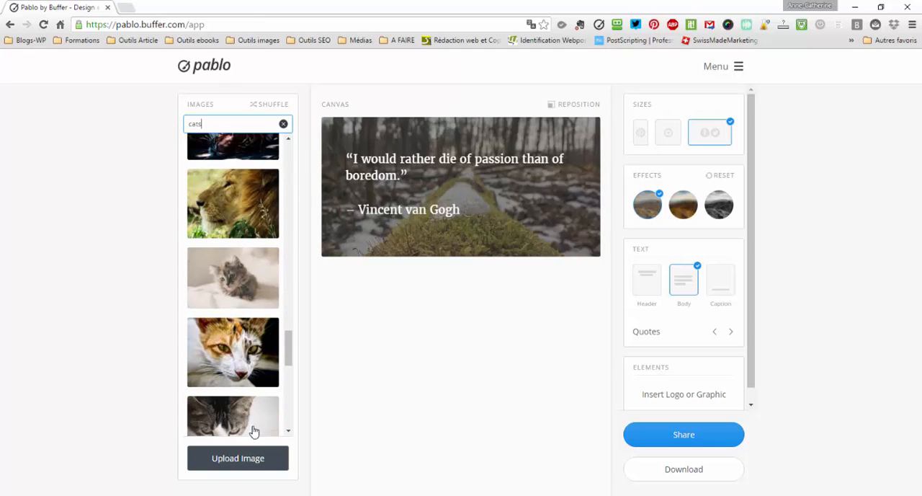
# - Upload article-bien-frais.jpg from the Images folder as the canvas background
pyautogui.click(245, 461)
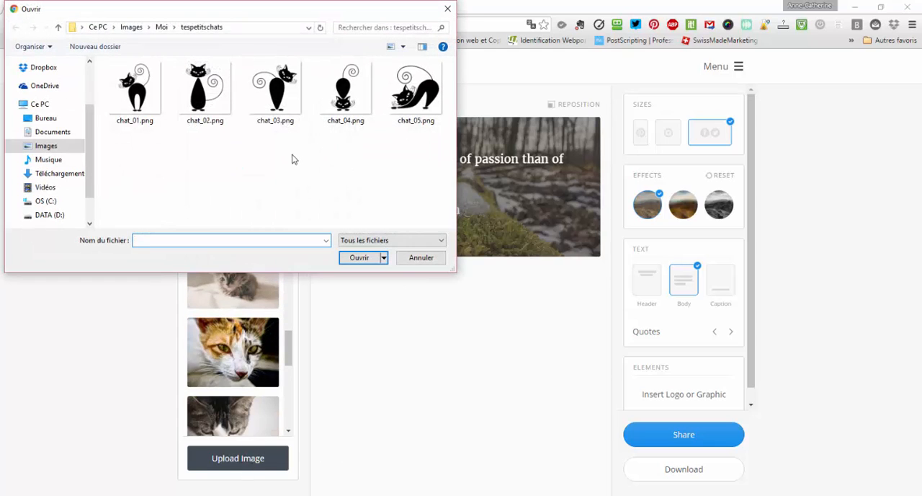
pyautogui.click(133, 29)
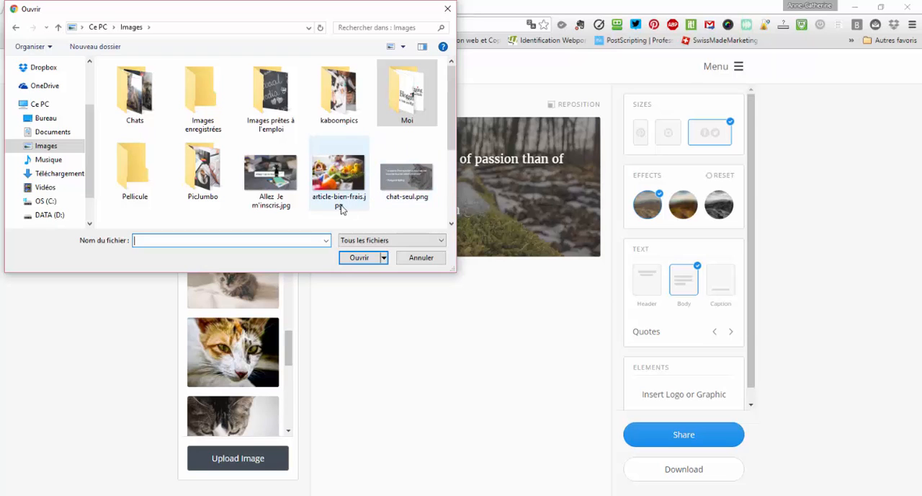
pyautogui.click(346, 184)
pyautogui.doubleClick(346, 184)
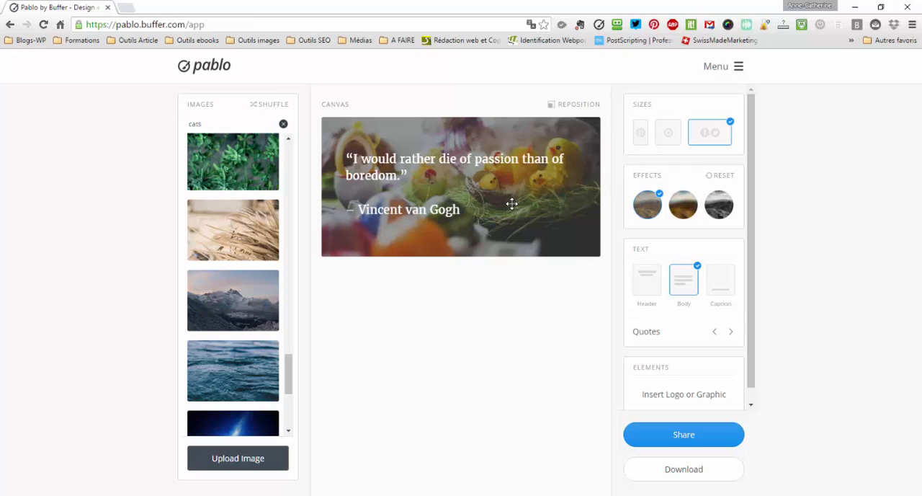
# - Rerun the "cats" image search and set the close-up tabby with one yellow eye showing as the background
pyautogui.click(230, 124)
pyautogui.press('Return')
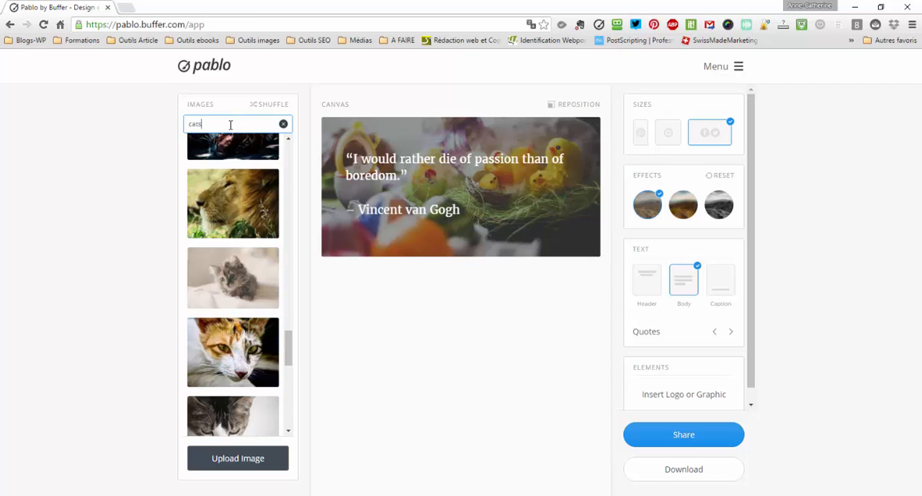
pyautogui.scroll(5, 256, 245)
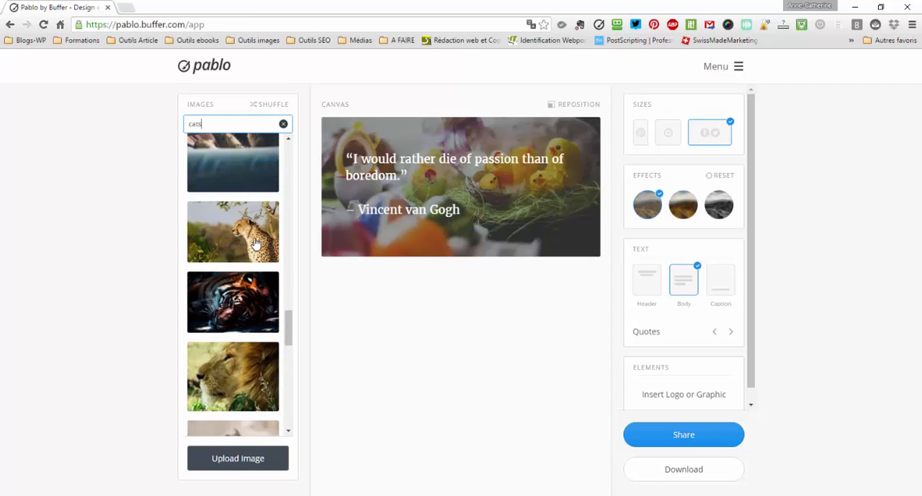
pyautogui.scroll(3, 258, 244)
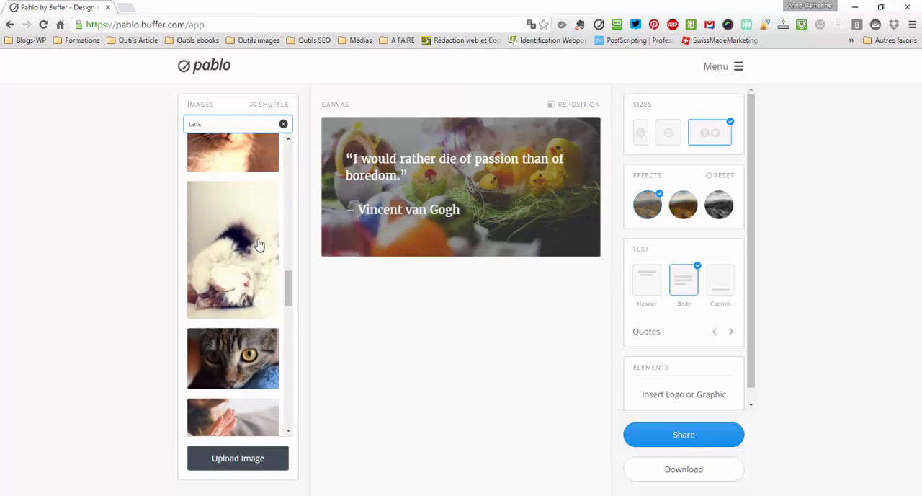
pyautogui.click(252, 354)
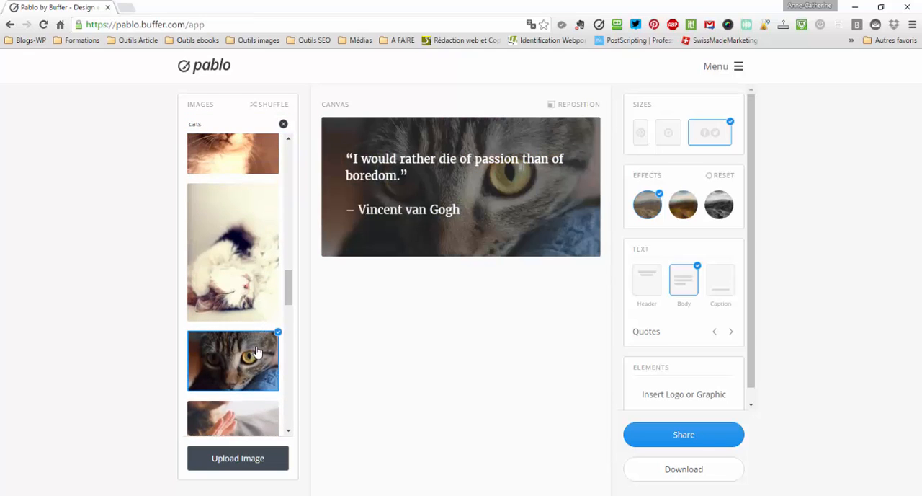
# - Replace the background with the photo of the striped kitten tilting its head
pyautogui.scroll(5, 255, 299)
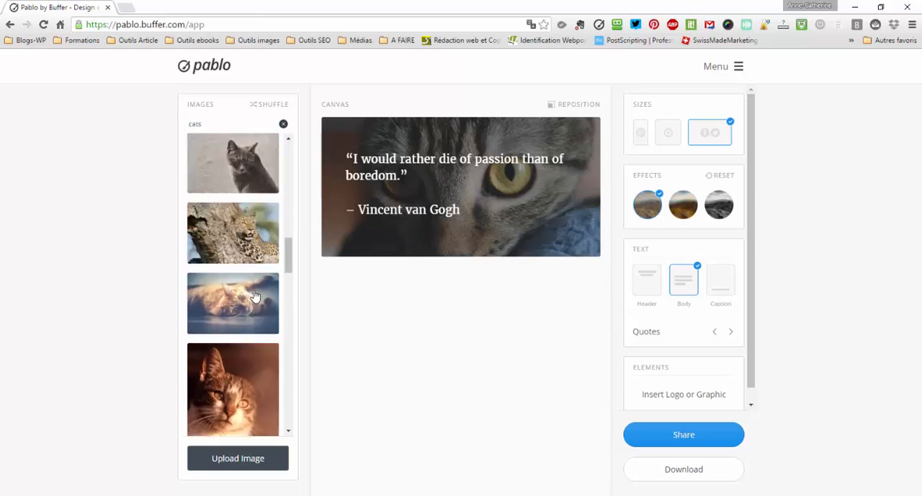
pyautogui.scroll(5, 256, 316)
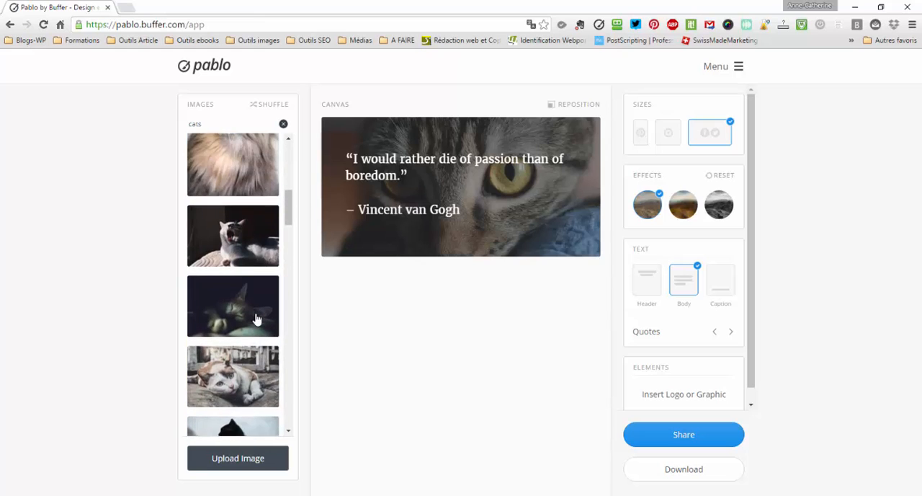
pyautogui.scroll(2, 257, 319)
pyautogui.click(255, 312)
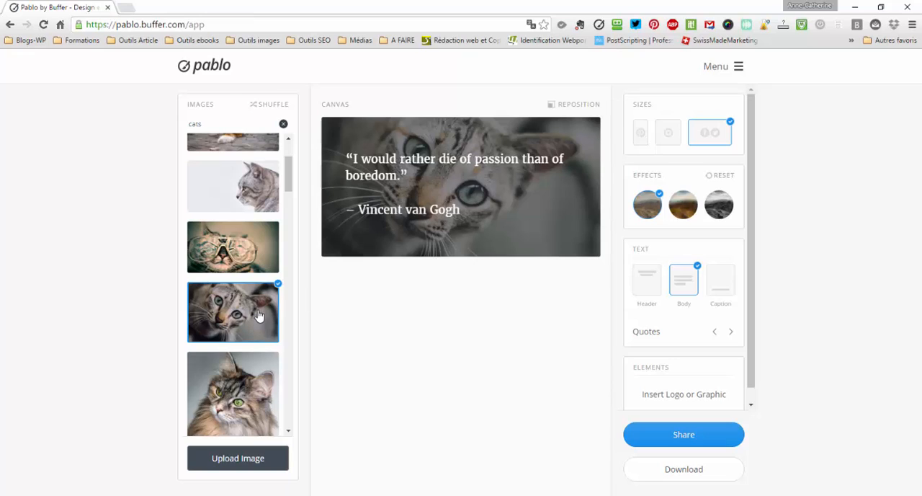
# - Turn off the darkening effect and preview the image in the Pinterest, Instagram and Facebook/Twitter sizes, ending on Facebook/Twitter
pyautogui.click(652, 206)
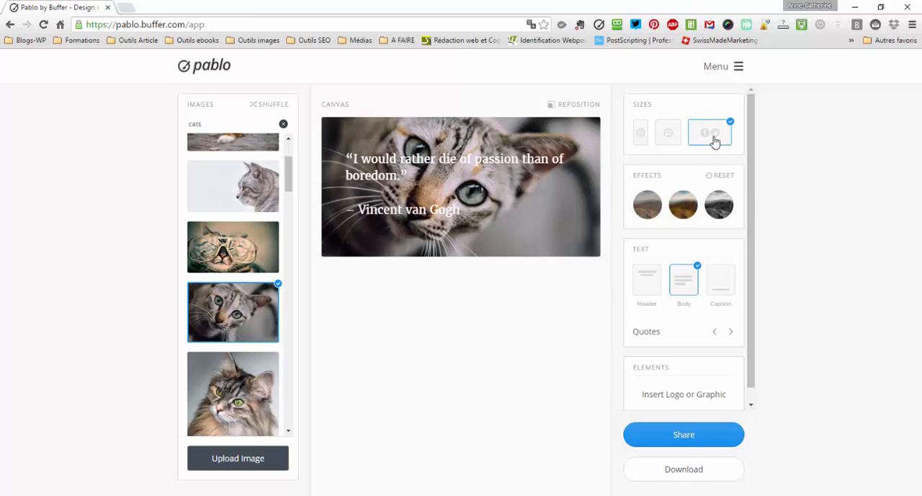
pyautogui.click(641, 142)
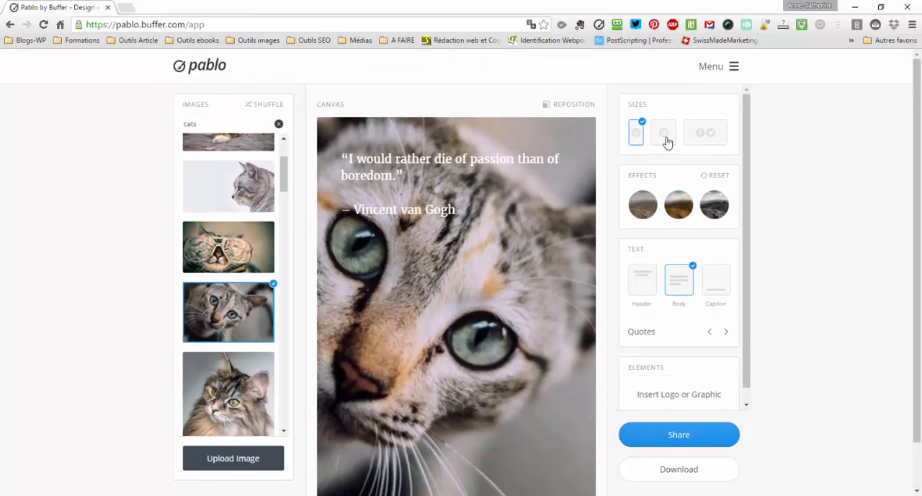
pyautogui.click(668, 140)
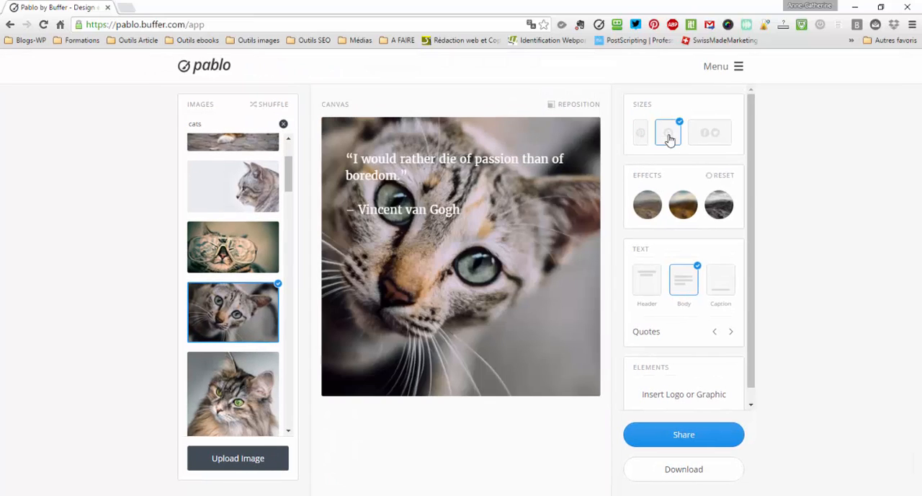
pyautogui.click(714, 133)
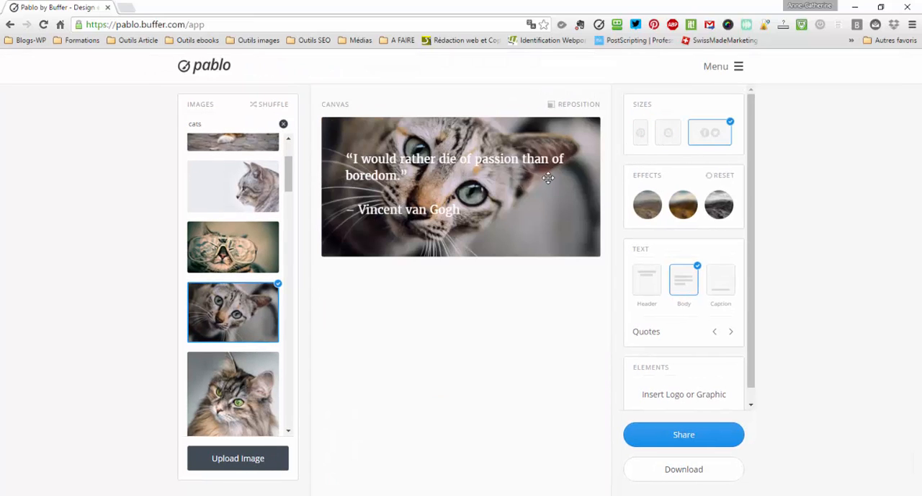
pyautogui.click(659, 141)
pyautogui.click(642, 139)
pyautogui.click(703, 136)
# - Try the darkening, blur and black-and-white effects on the cat photo, ending with only the darkening effect applied
pyautogui.click(651, 208)
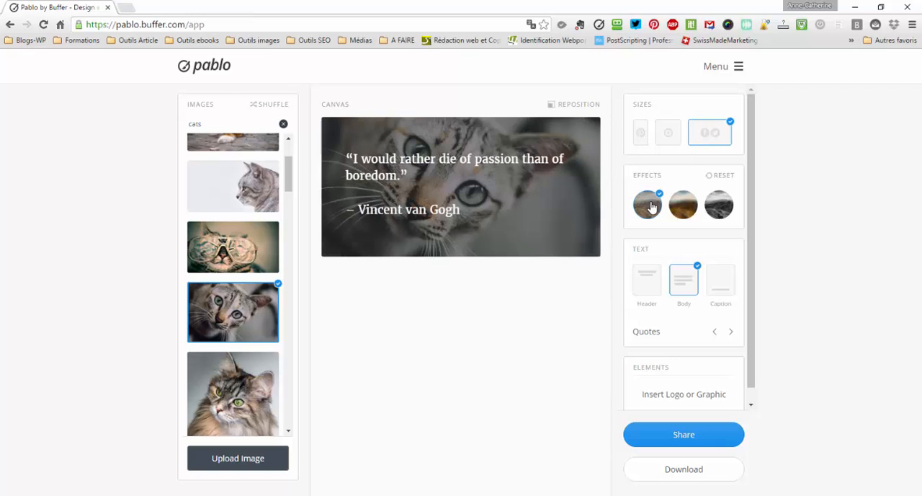
pyautogui.click(690, 211)
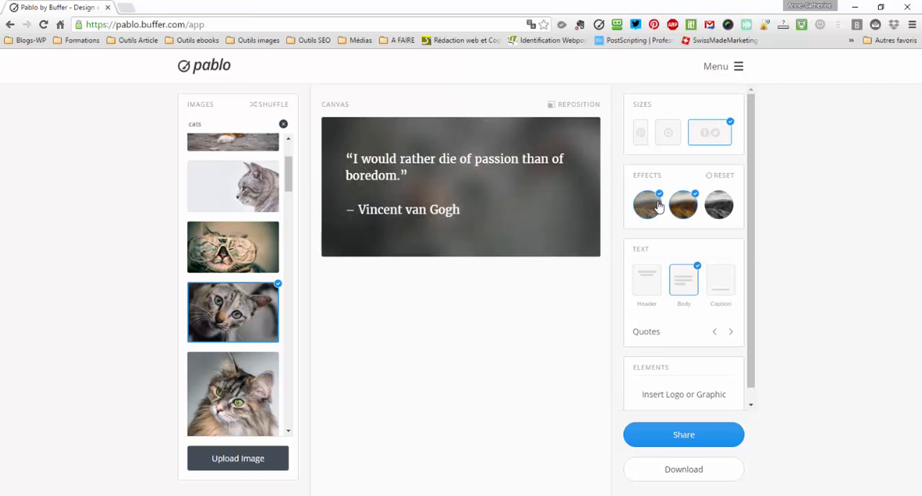
pyautogui.click(658, 207)
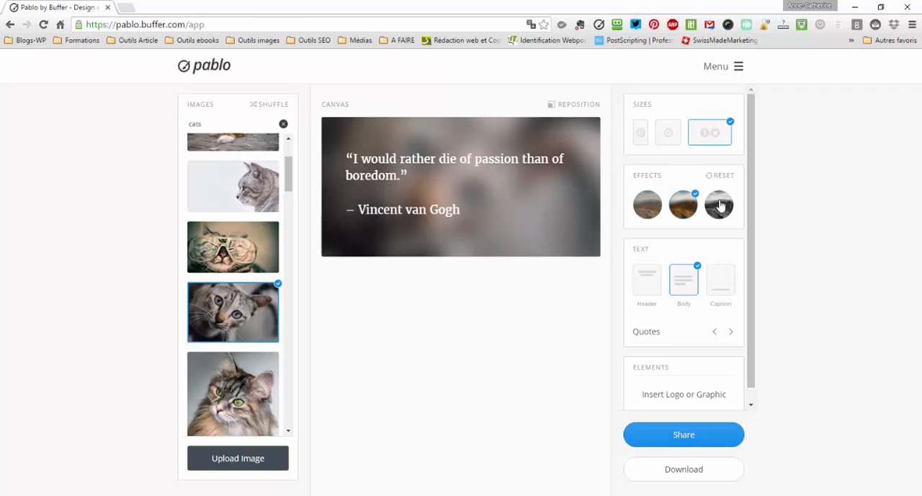
pyautogui.click(721, 206)
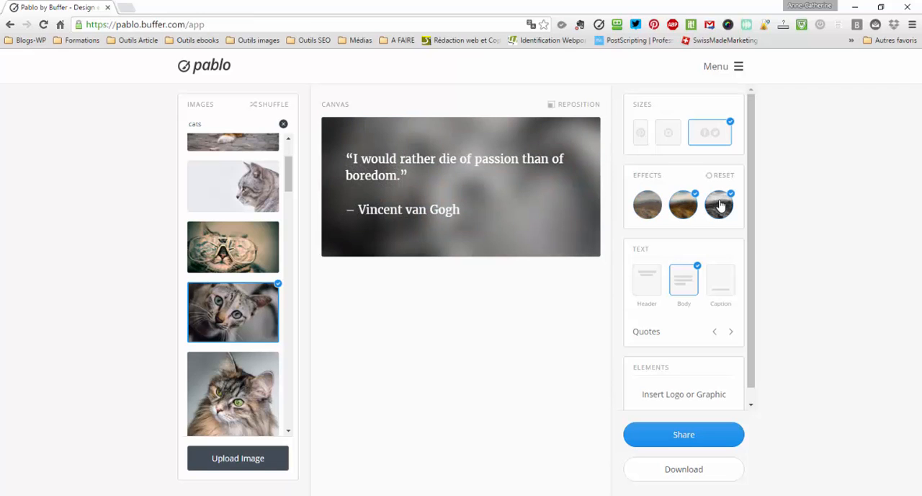
pyautogui.click(649, 213)
pyautogui.click(720, 203)
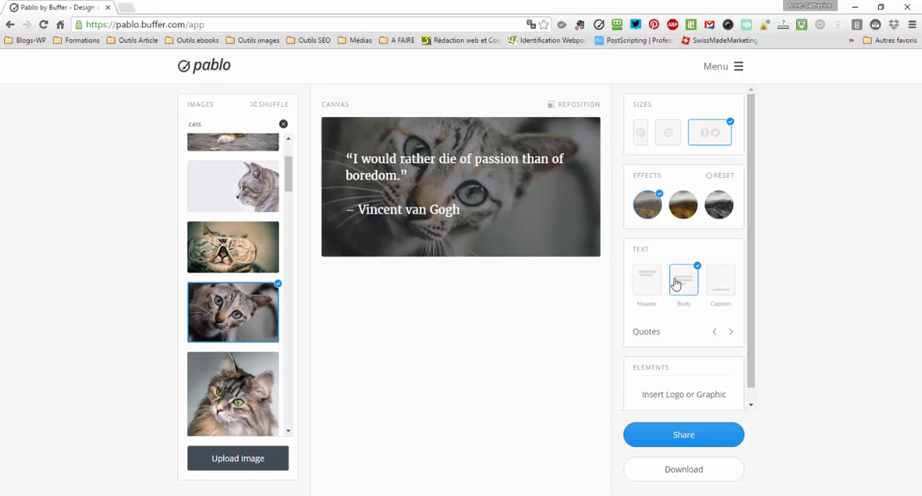
# - Try the header and caption text blocks on the image, select each one, and remove both again
pyautogui.click(648, 281)
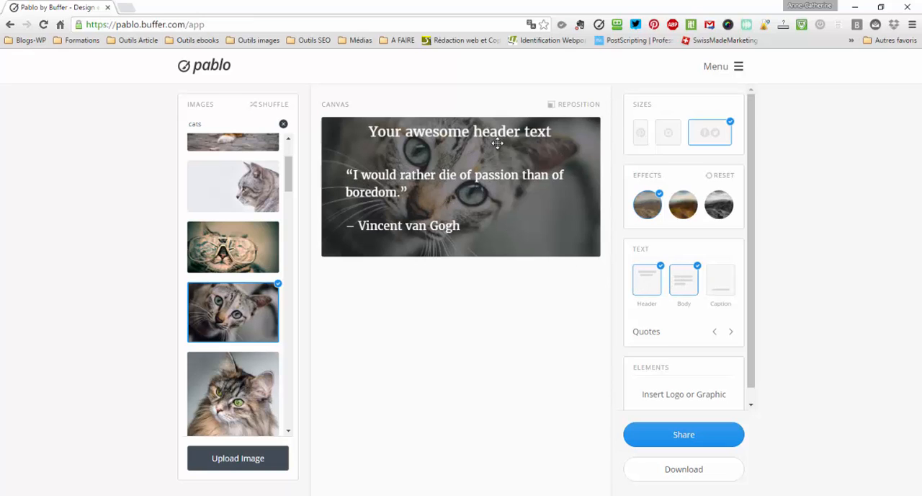
pyautogui.click(717, 283)
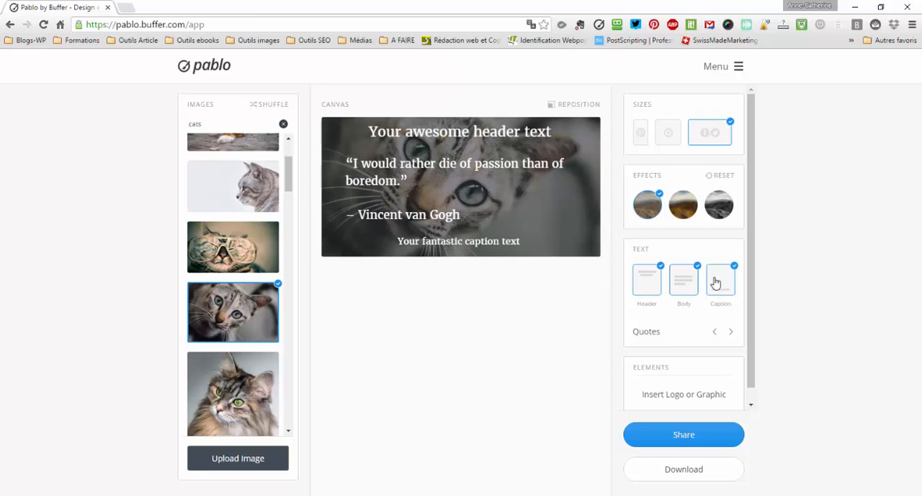
pyautogui.click(411, 243)
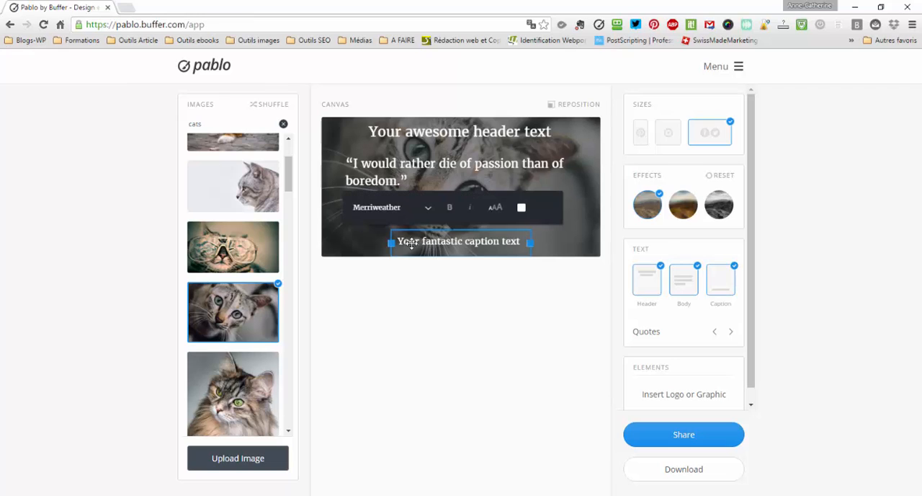
pyautogui.click(431, 134)
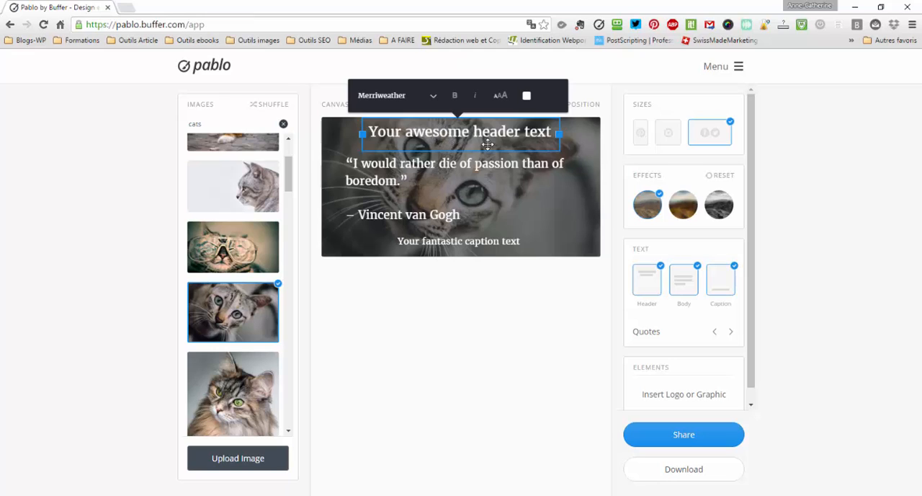
pyautogui.click(437, 244)
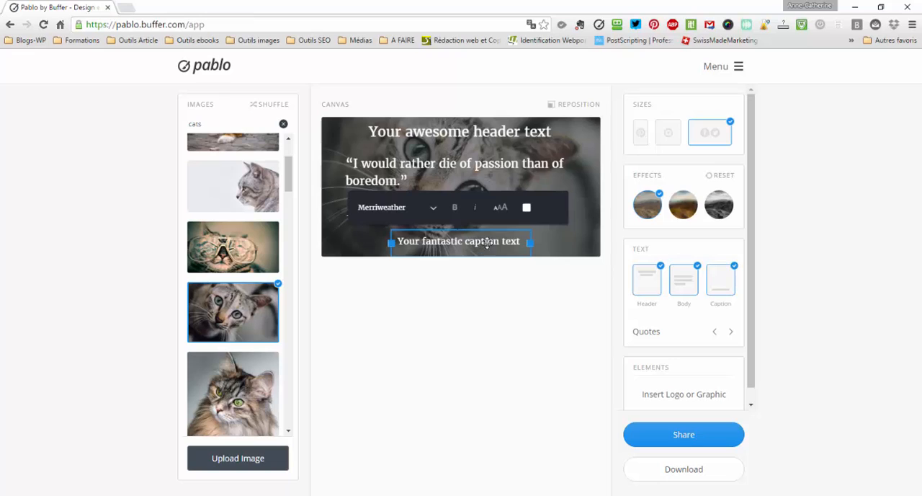
pyautogui.click(657, 279)
pyautogui.click(726, 287)
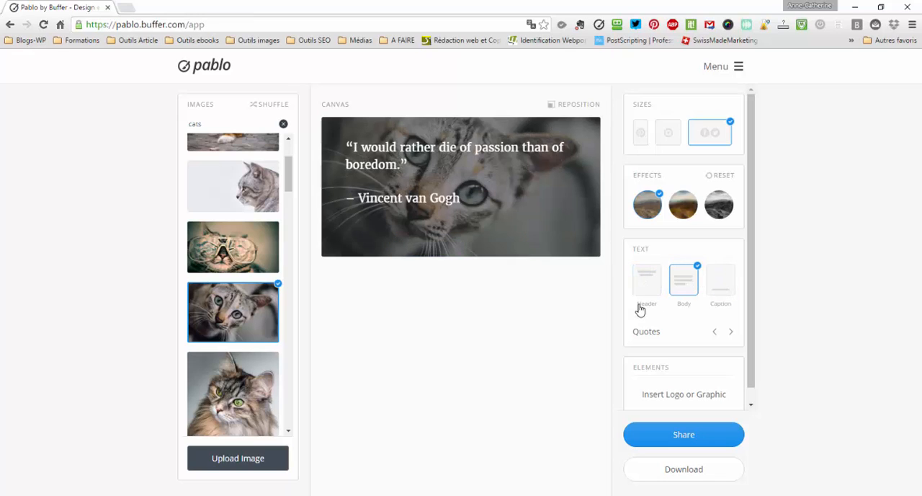
# - Cycle forward through the suggested quotes, stopping at “Life isn’t about getting and having, it’s about giving and being.”
pyautogui.click(733, 332)
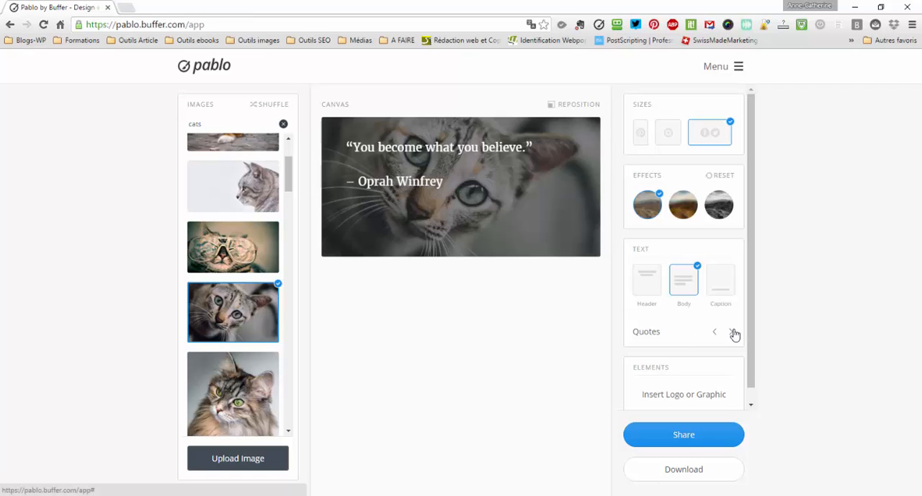
pyautogui.click(732, 332)
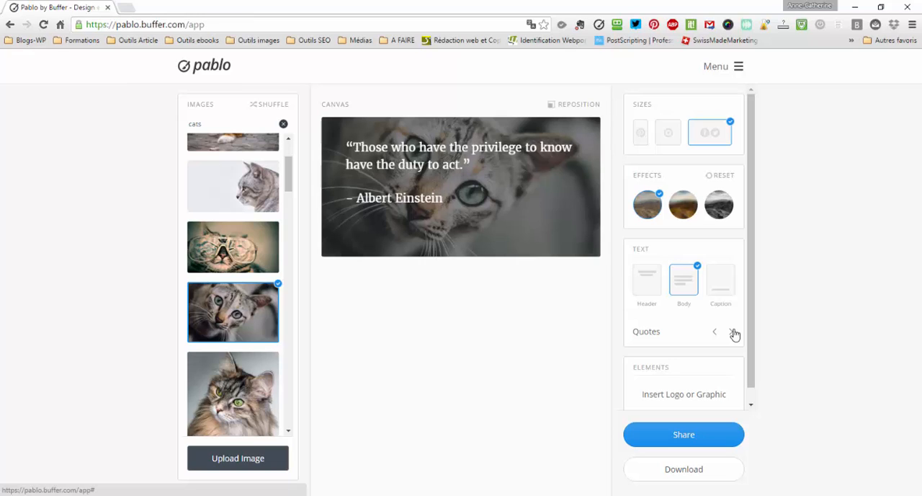
pyautogui.click(733, 332)
pyautogui.click(733, 332)
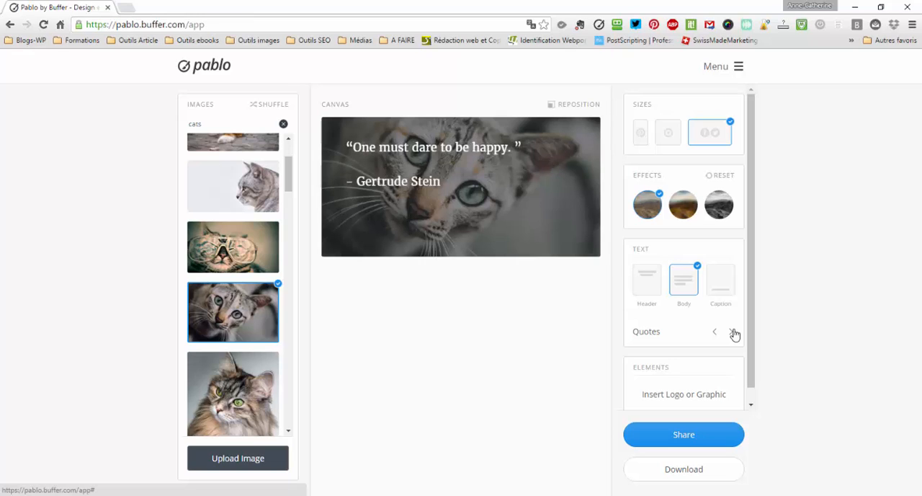
pyautogui.click(733, 332)
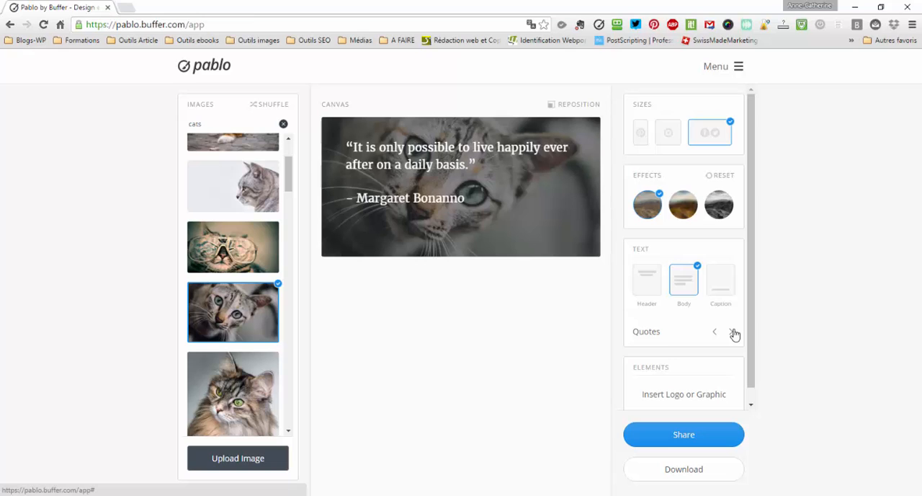
pyautogui.click(733, 333)
pyautogui.click(733, 333)
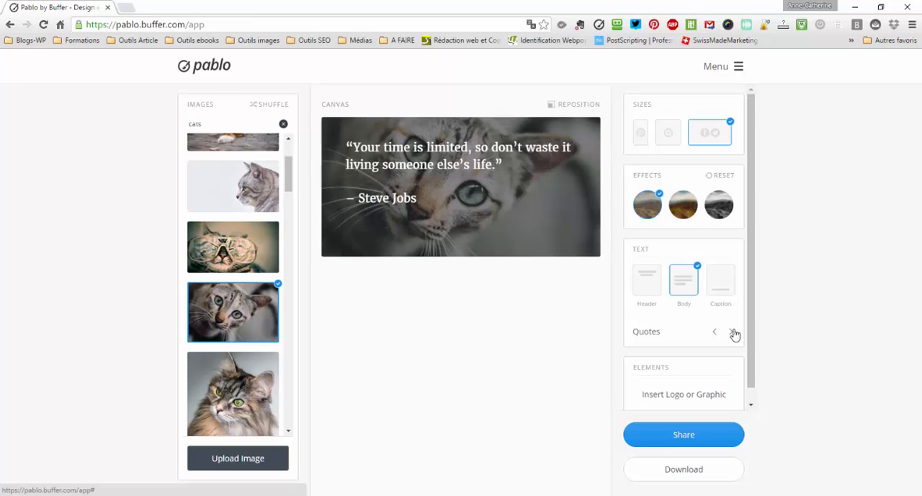
pyautogui.click(733, 332)
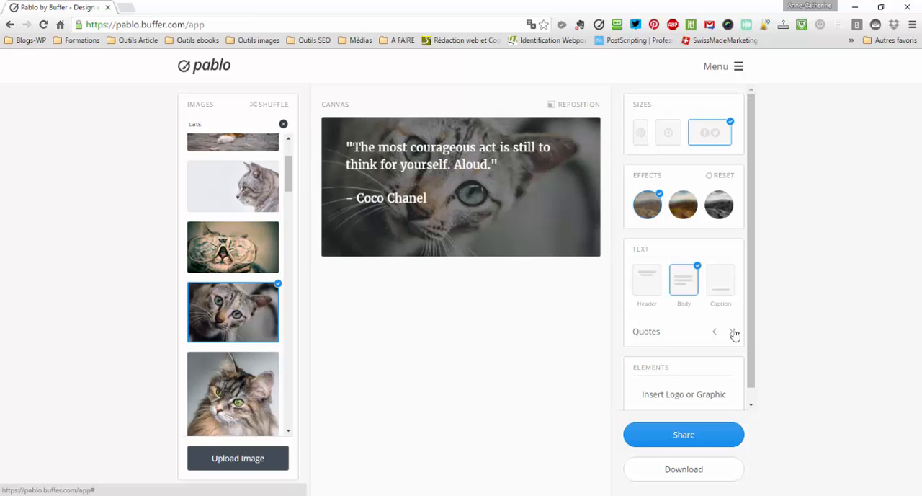
pyautogui.click(733, 332)
pyautogui.click(733, 333)
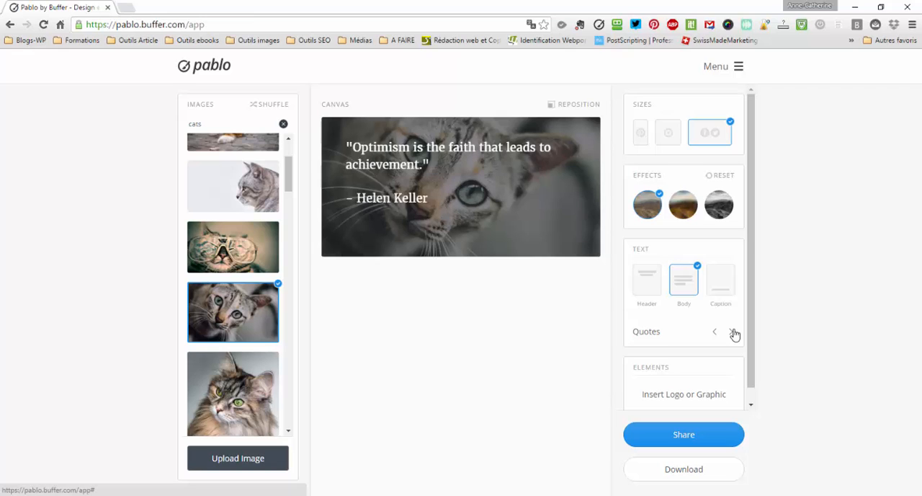
pyautogui.click(732, 332)
pyautogui.click(733, 332)
pyautogui.click(733, 333)
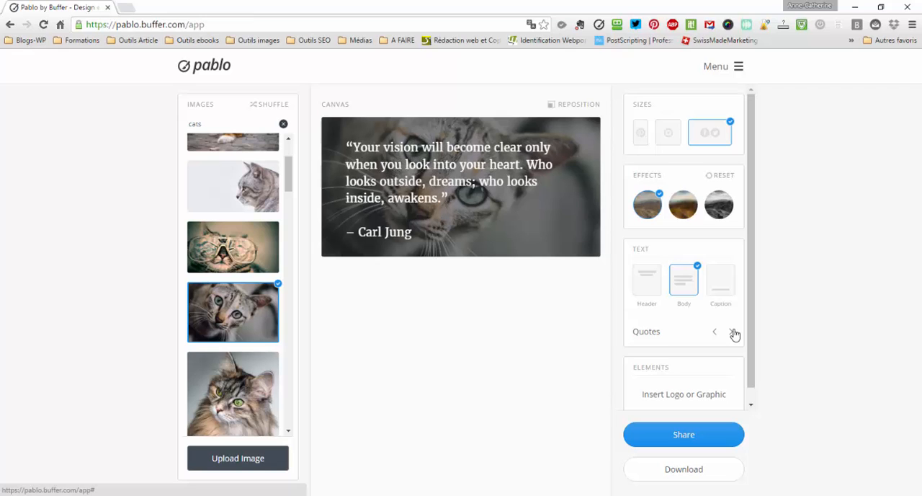
pyautogui.click(733, 332)
pyautogui.click(733, 332)
pyautogui.click(732, 332)
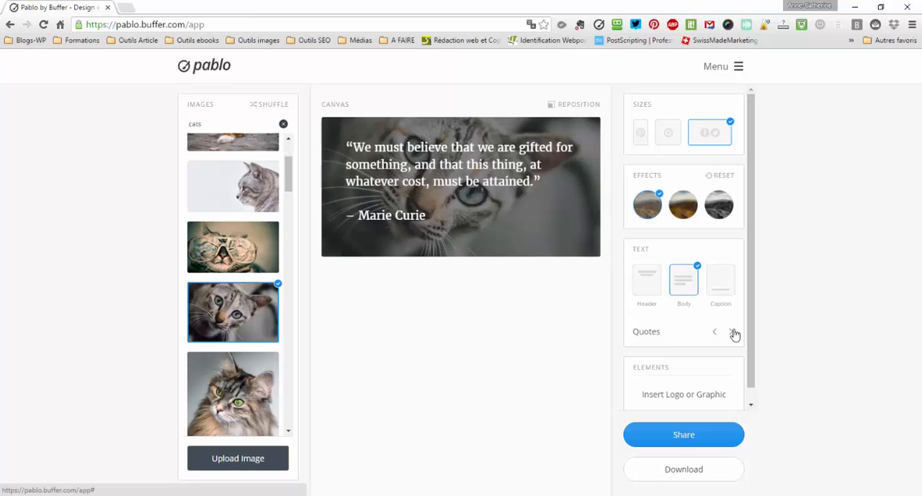
pyautogui.click(733, 332)
pyautogui.click(733, 332)
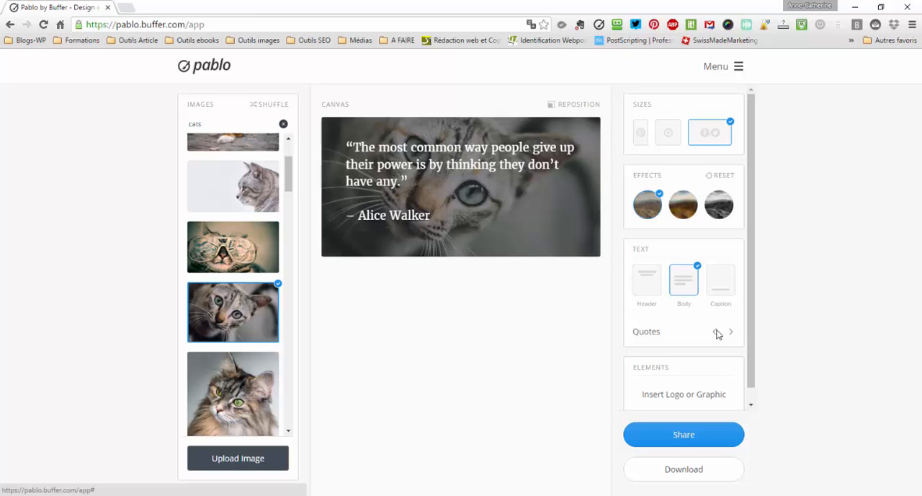
pyautogui.click(732, 333)
pyautogui.click(732, 334)
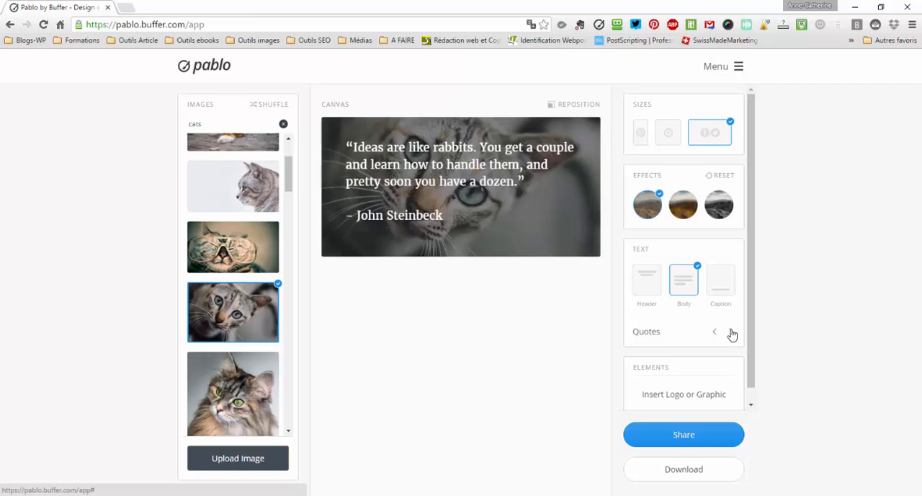
pyautogui.click(733, 334)
pyautogui.click(732, 334)
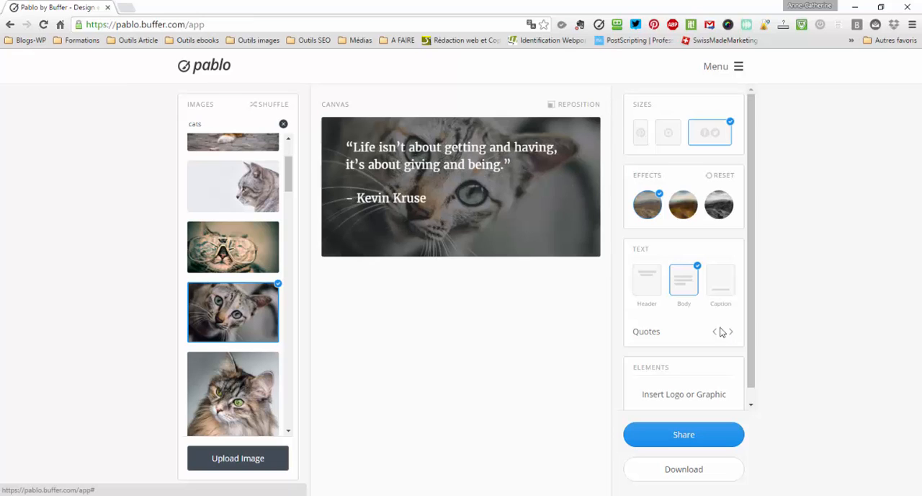
# - Toggle the body text off and back on, and set the quote's font to Happy Monkey
pyautogui.click(684, 286)
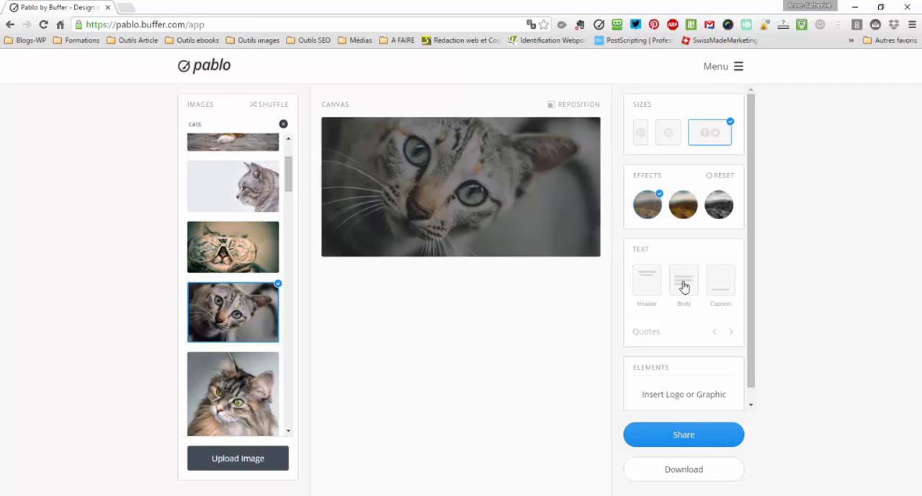
pyautogui.click(685, 285)
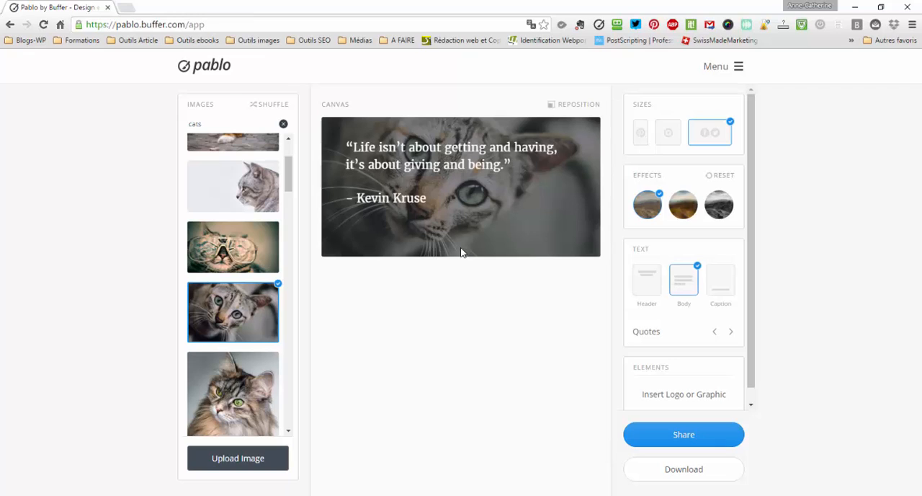
pyautogui.click(349, 148)
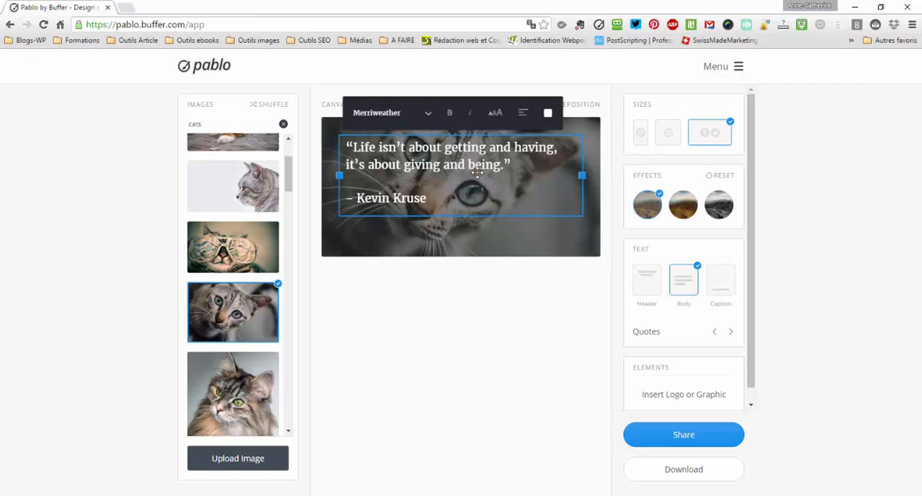
pyautogui.click(375, 113)
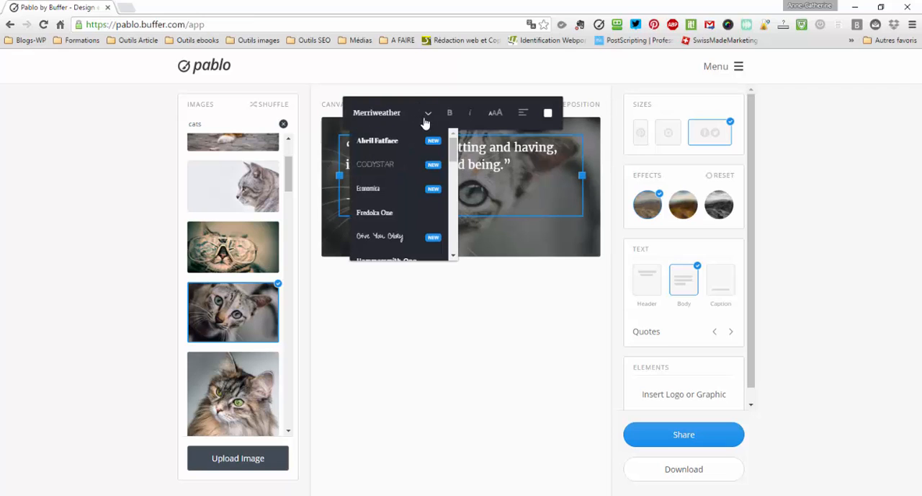
pyautogui.moveTo(462, 154)
pyautogui.mouseDown()
pyautogui.moveTo(463, 231)
pyautogui.moveTo(461, 165)
pyautogui.mouseUp()
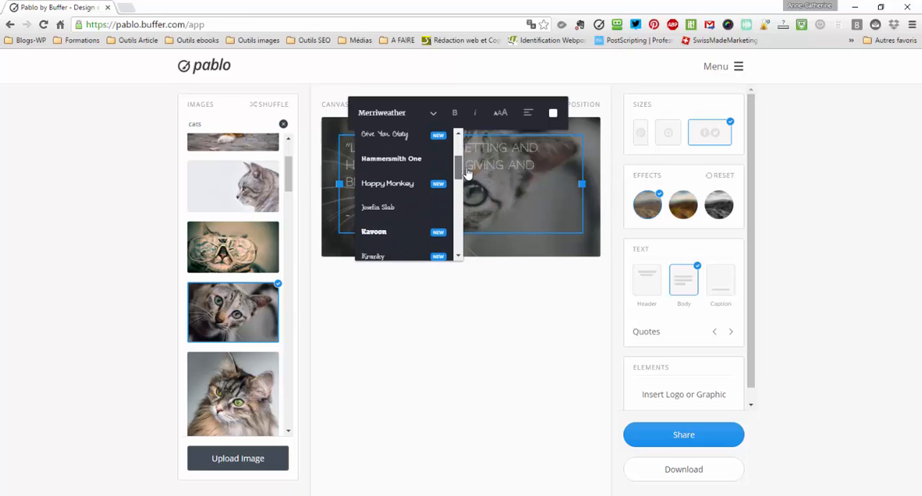
pyautogui.click(447, 182)
pyautogui.click(431, 114)
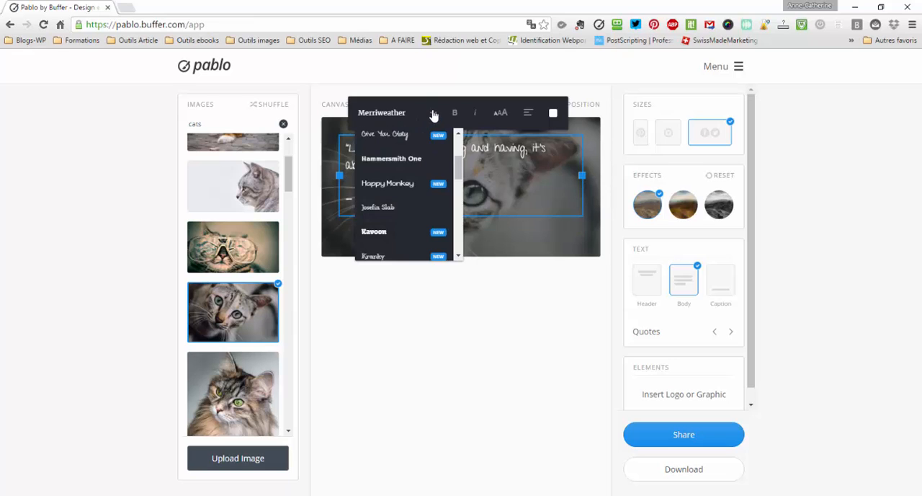
pyautogui.click(440, 189)
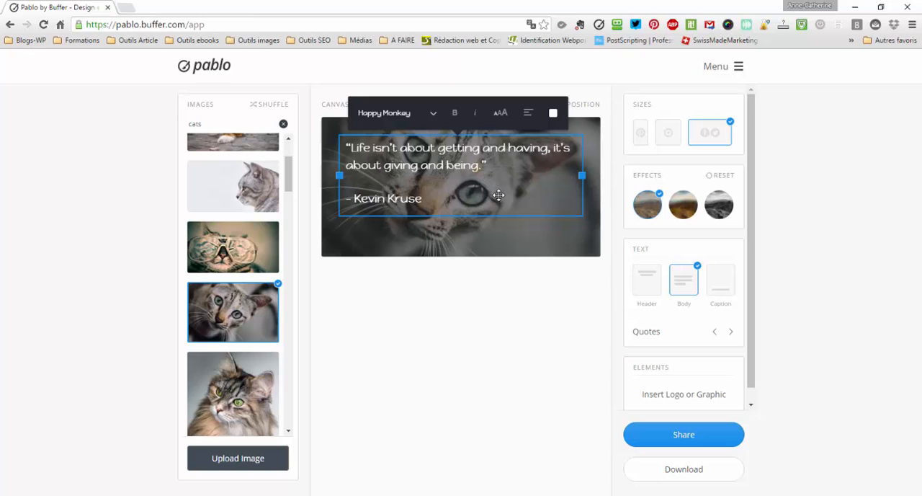
# - Italicize the quote and enlarge its text to the largest size
pyautogui.click(477, 113)
pyautogui.click(503, 114)
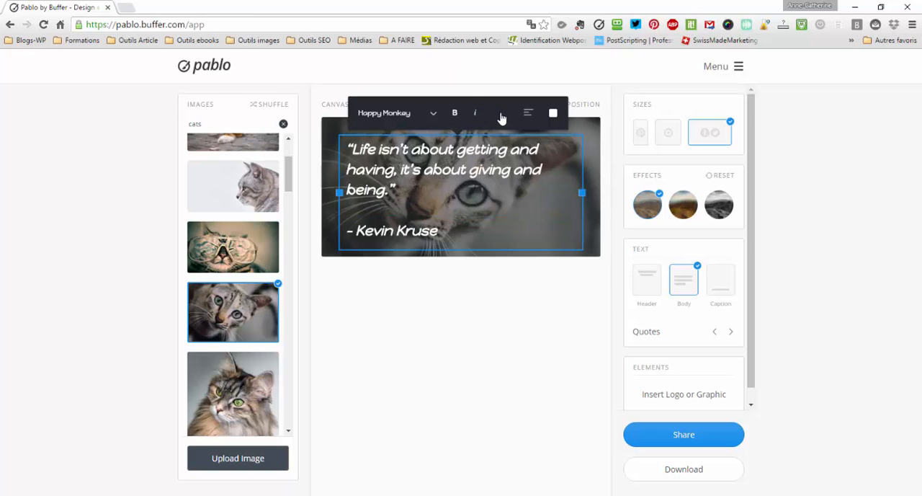
pyautogui.click(507, 117)
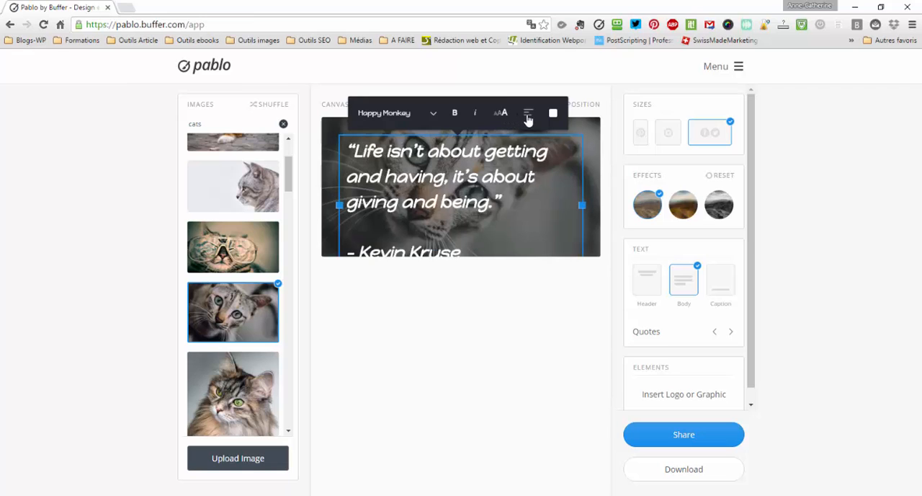
# - Cycle the quote through the available text alignments, ending on left alignment
pyautogui.click(529, 116)
pyautogui.click(529, 116)
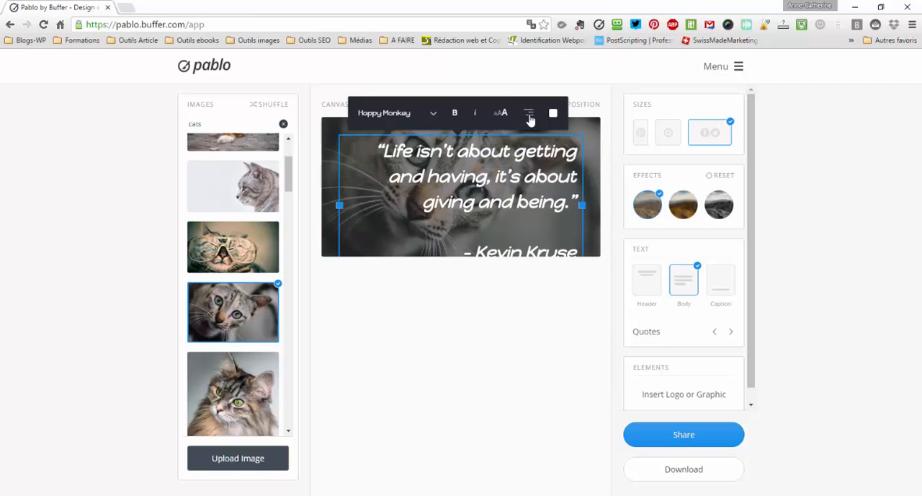
pyautogui.click(530, 116)
pyautogui.click(530, 115)
pyautogui.click(530, 116)
pyautogui.click(530, 115)
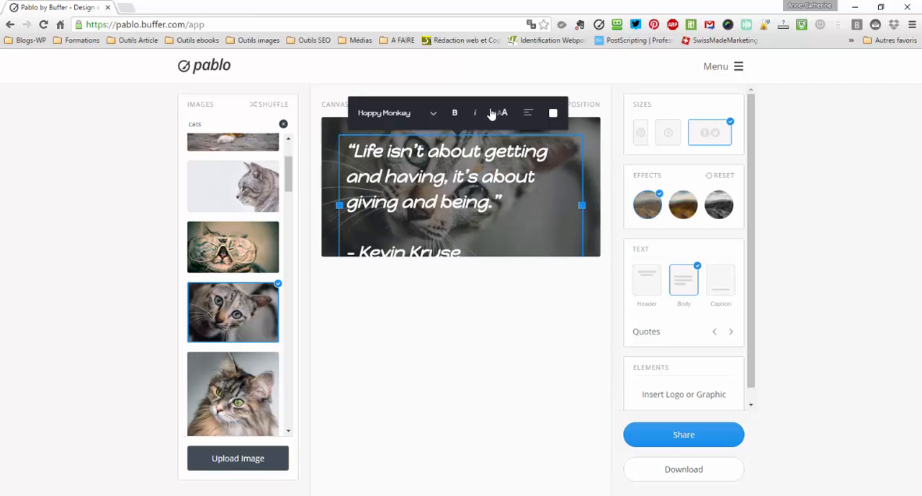
# - Remove the quote's italics, cycle its text size back to the smallest, and check the text colour option
pyautogui.click(499, 116)
pyautogui.click(497, 116)
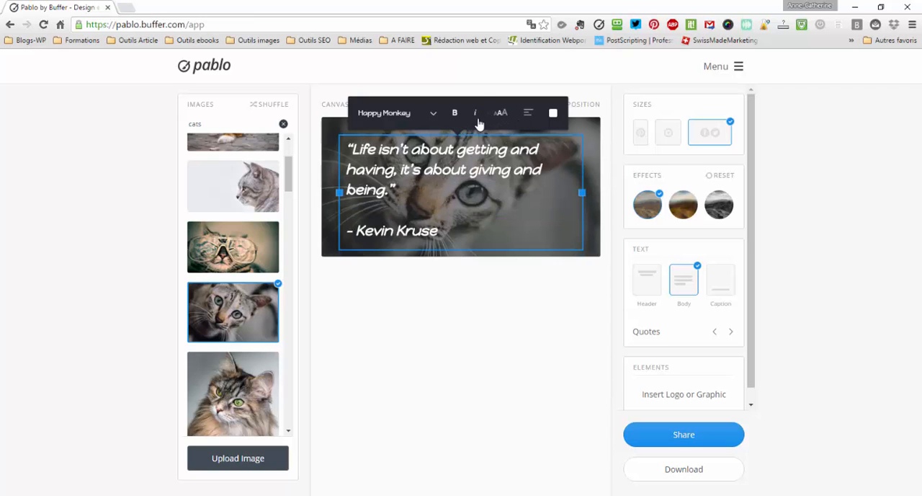
pyautogui.click(477, 120)
pyautogui.click(498, 117)
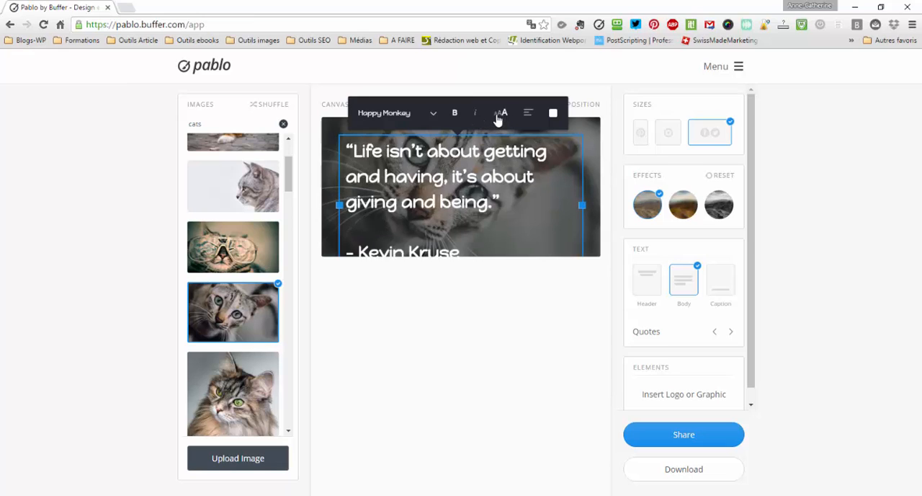
pyautogui.click(498, 117)
pyautogui.click(552, 114)
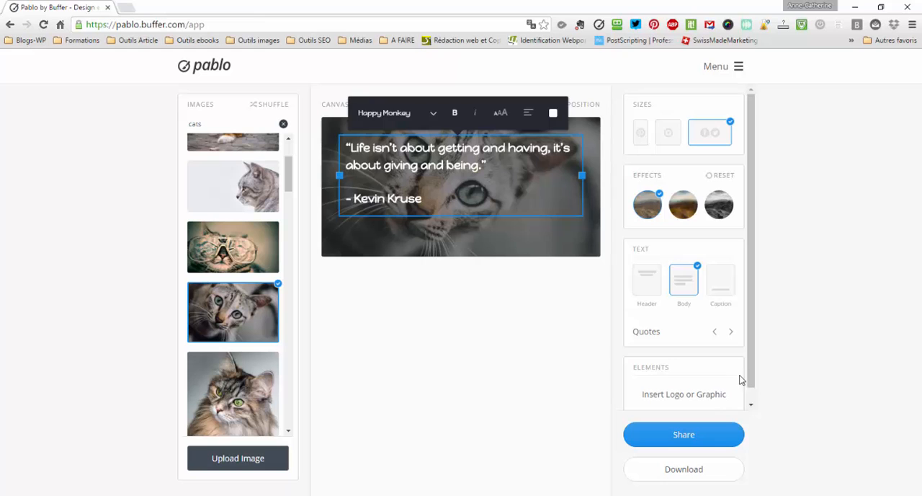
# - Insert the graphic chat_04.png from the tespetitschats folder inside Images > Moi
pyautogui.moveTo(751, 379); pyautogui.dragTo(755, 391)
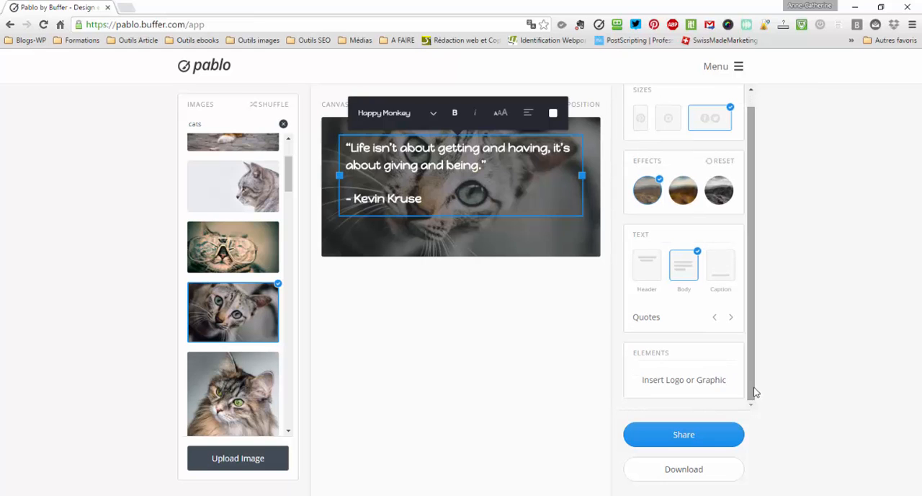
pyautogui.click(679, 384)
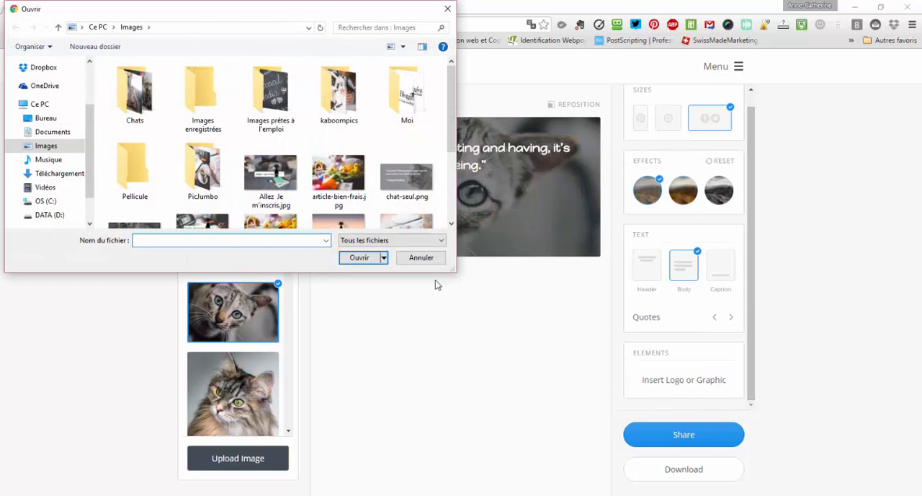
pyautogui.doubleClick(420, 106)
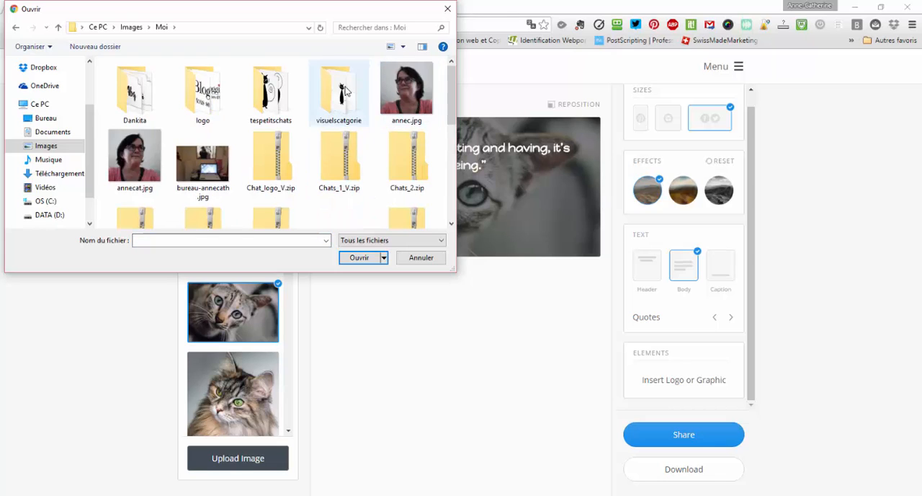
pyautogui.doubleClick(282, 102)
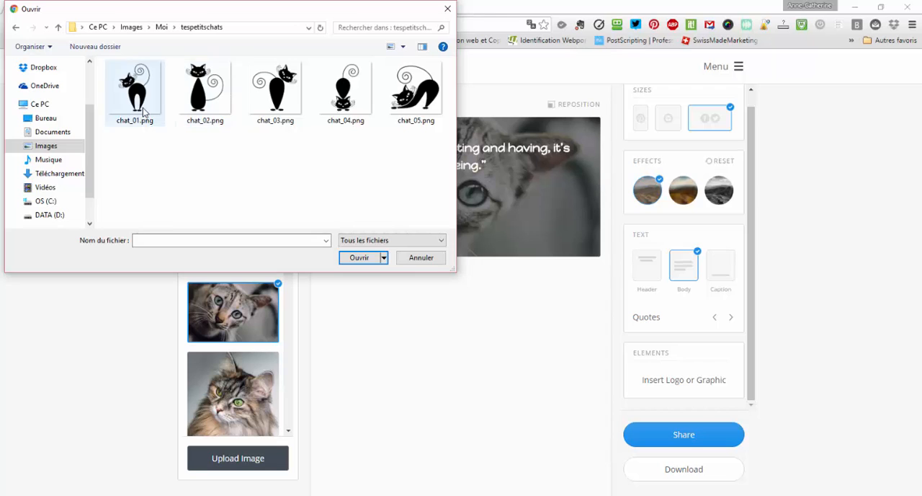
pyautogui.doubleClick(352, 97)
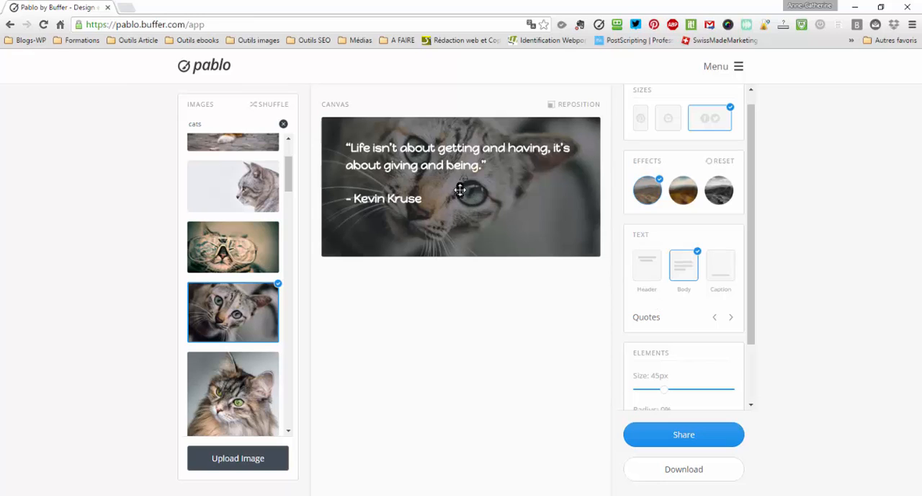
# - Place the inserted cat graphic in the lower-right corner of the image and set its size to 62px
pyautogui.moveTo(467, 196); pyautogui.dragTo(599, 250)
pyautogui.click(676, 389)
# - Try several of the logo colours on the quote text, ending on white
pyautogui.click(558, 168)
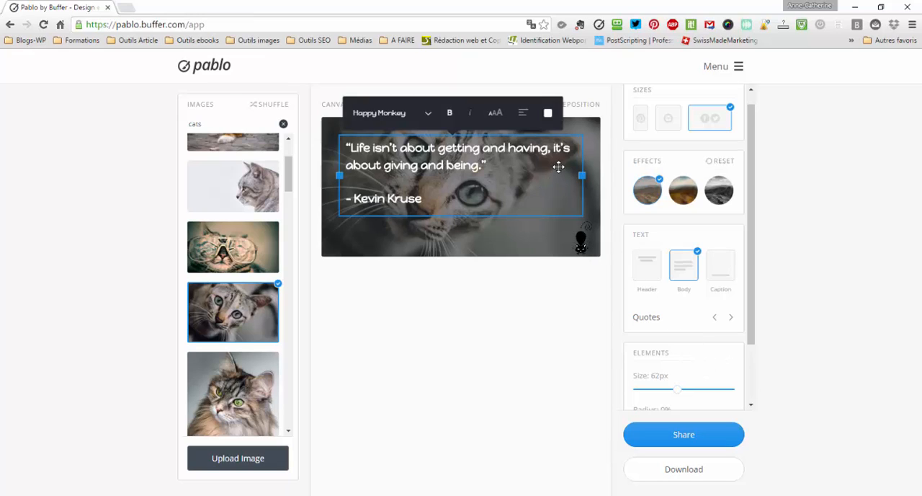
pyautogui.click(549, 114)
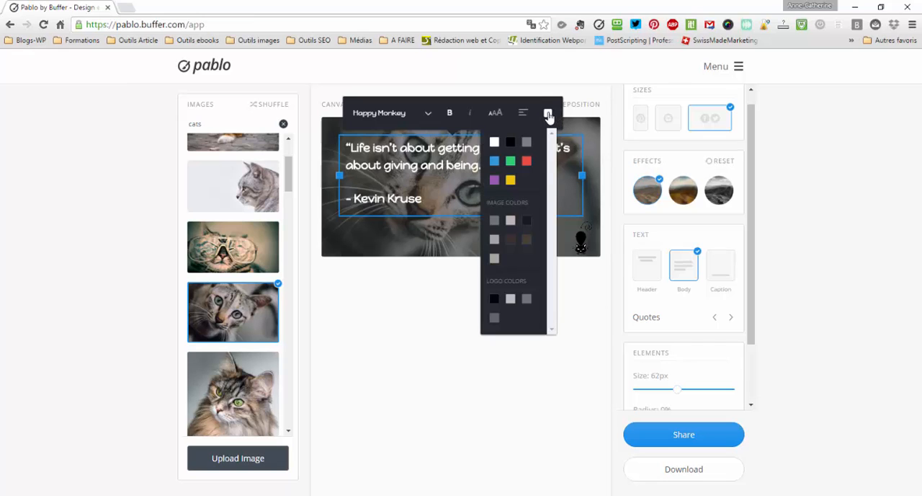
pyautogui.click(493, 302)
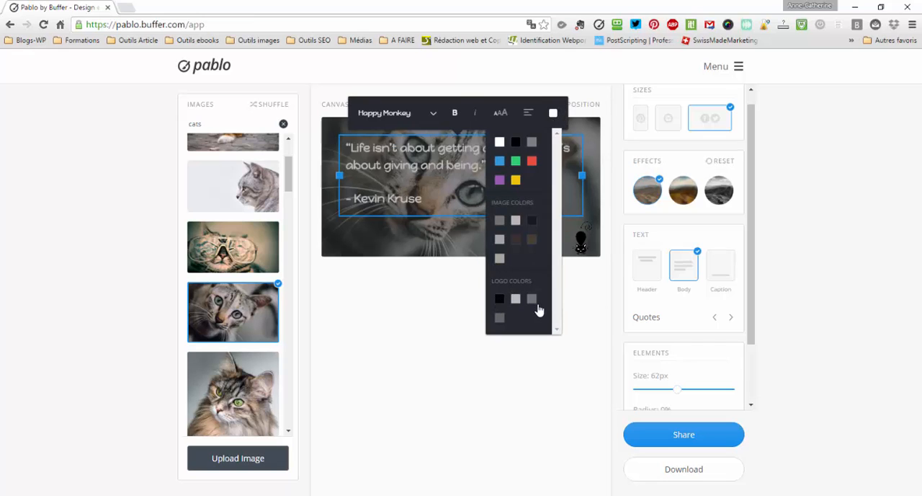
pyautogui.click(517, 301)
pyautogui.click(503, 314)
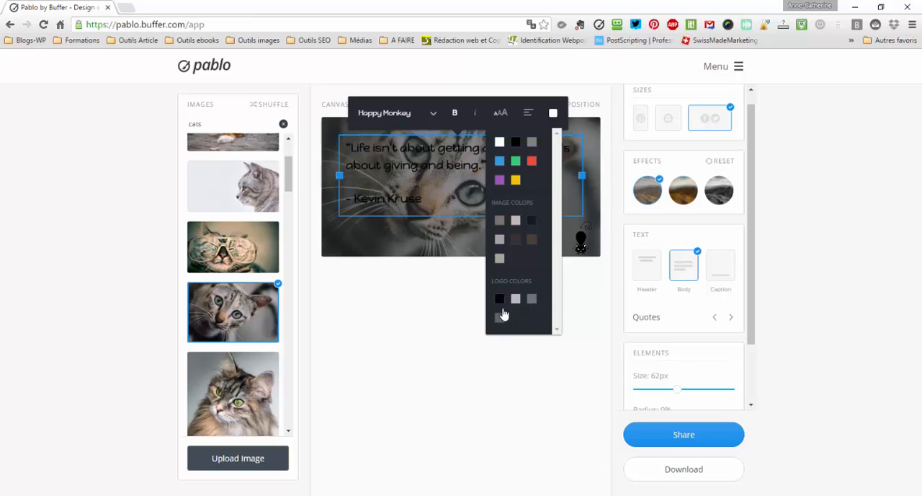
pyautogui.click(500, 142)
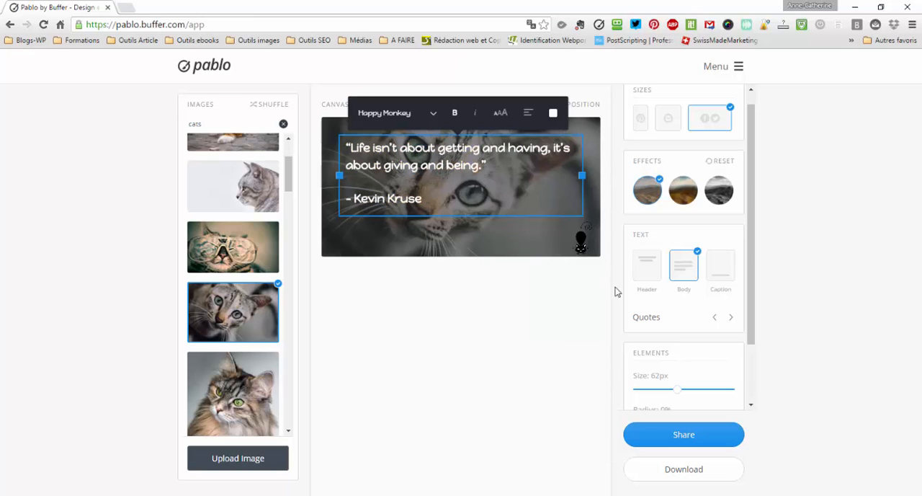
# - Cycle through the suggested quotes to Sylvia Plath's "The worst enemy to creativity is self-doubt."
pyautogui.click(733, 317)
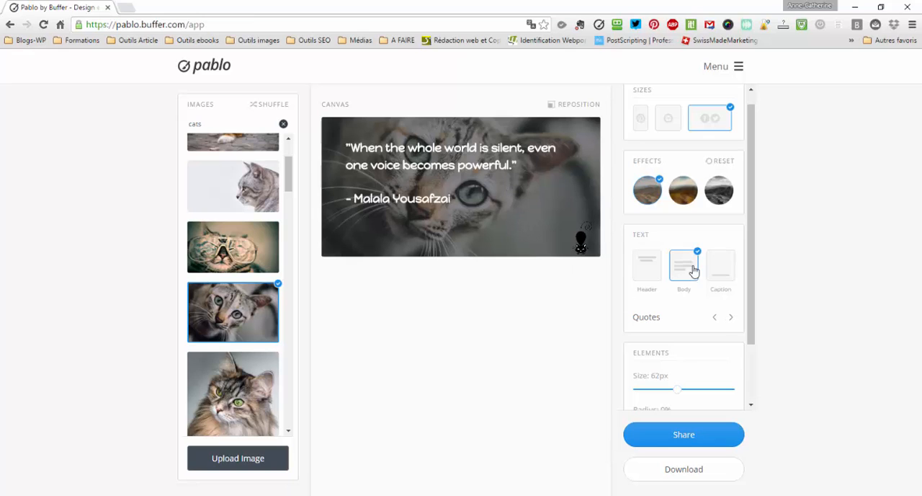
pyautogui.click(732, 319)
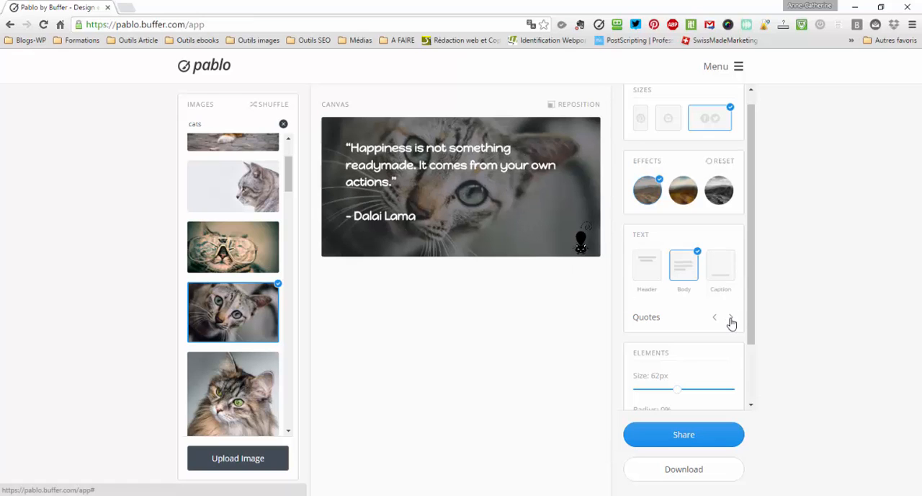
pyautogui.click(732, 318)
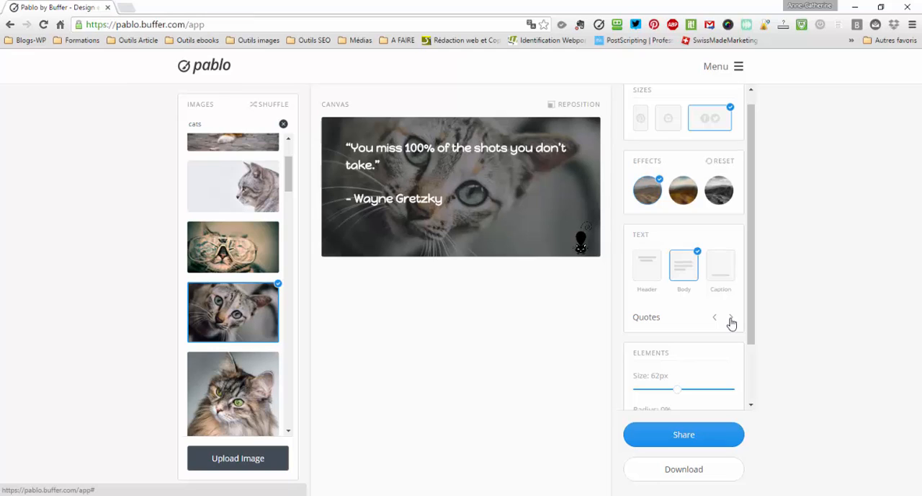
pyautogui.click(731, 319)
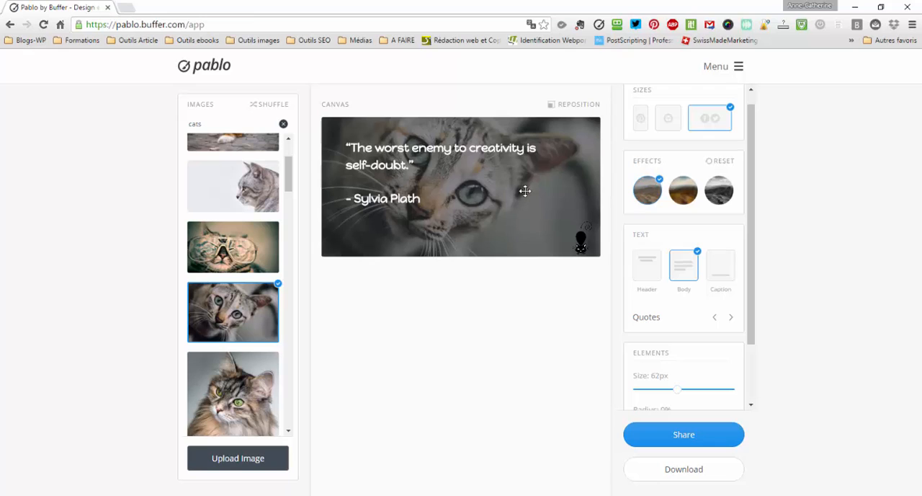
# - Widen the quote's text box to the full width of the image and move it slightly down
pyautogui.click(467, 175)
pyautogui.moveTo(582, 176); pyautogui.dragTo(598, 176)
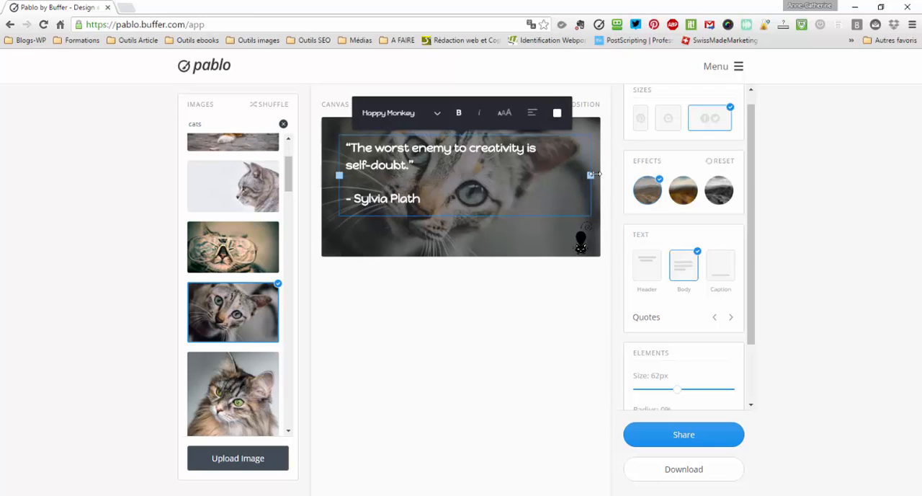
pyautogui.moveTo(339, 175); pyautogui.dragTo(322, 176)
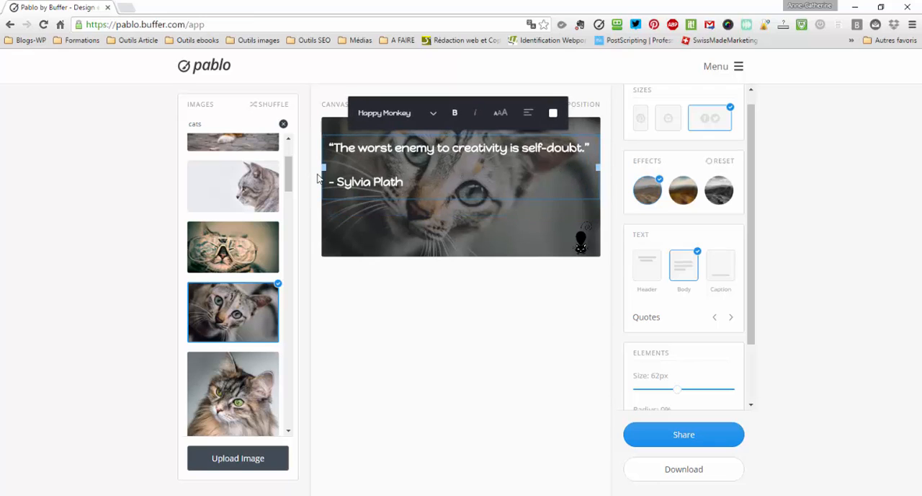
pyautogui.click(319, 178)
pyautogui.click(444, 165)
pyautogui.moveTo(444, 166); pyautogui.dragTo(444, 183)
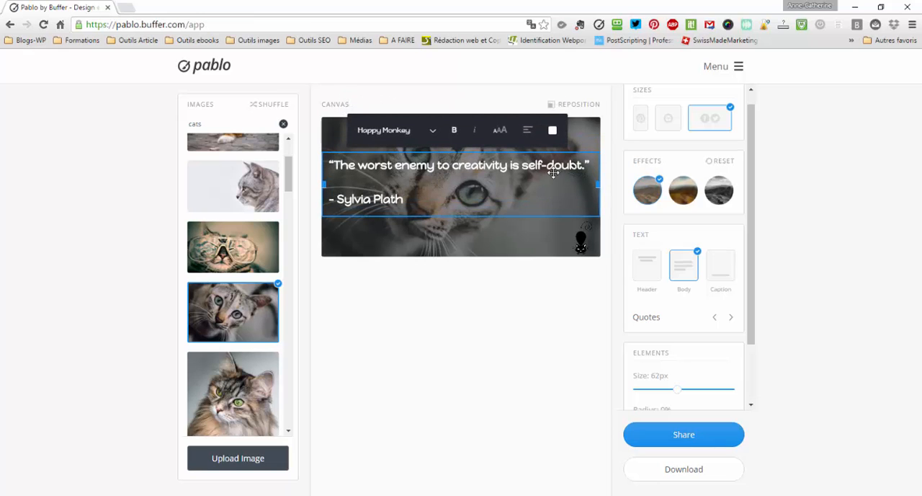
pyautogui.click(529, 237)
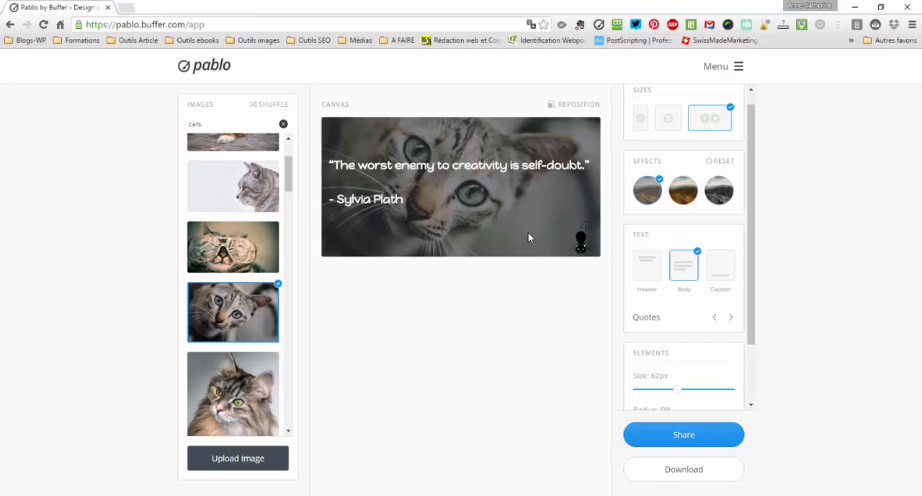
# - Reposition the background photo by zooming in slightly on the cat's face, and apply the new framing
pyautogui.click(577, 109)
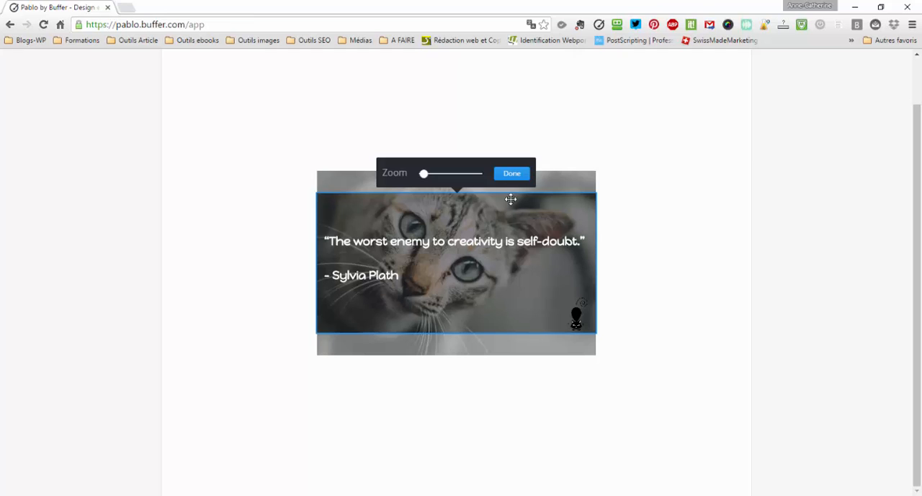
pyautogui.moveTo(424, 178); pyautogui.dragTo(437, 198)
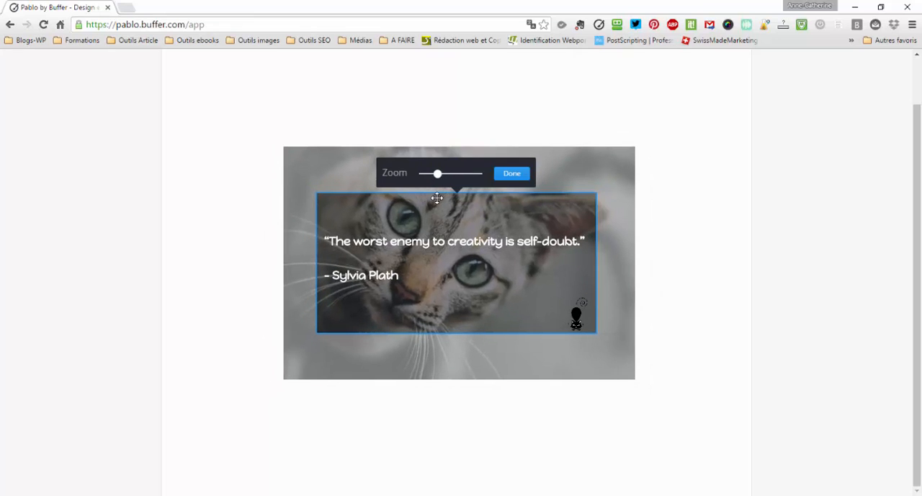
pyautogui.click(511, 178)
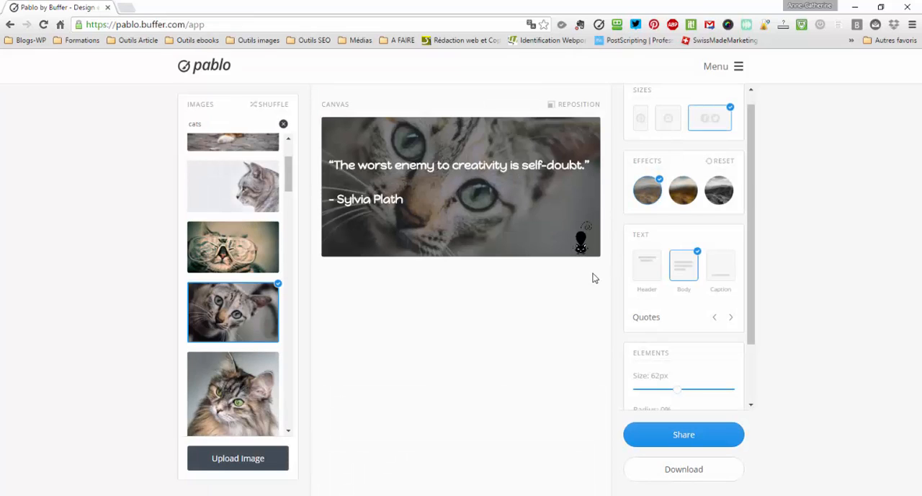
# - Narrow the quote's text box so the quotation wraps onto two lines, and move it up towards the image's upper left
pyautogui.click(508, 173)
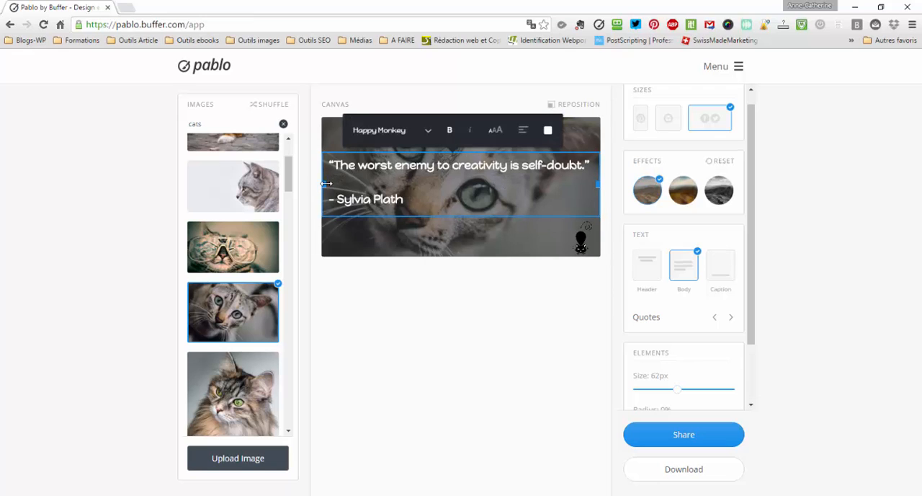
pyautogui.moveTo(326, 183); pyautogui.dragTo(352, 181)
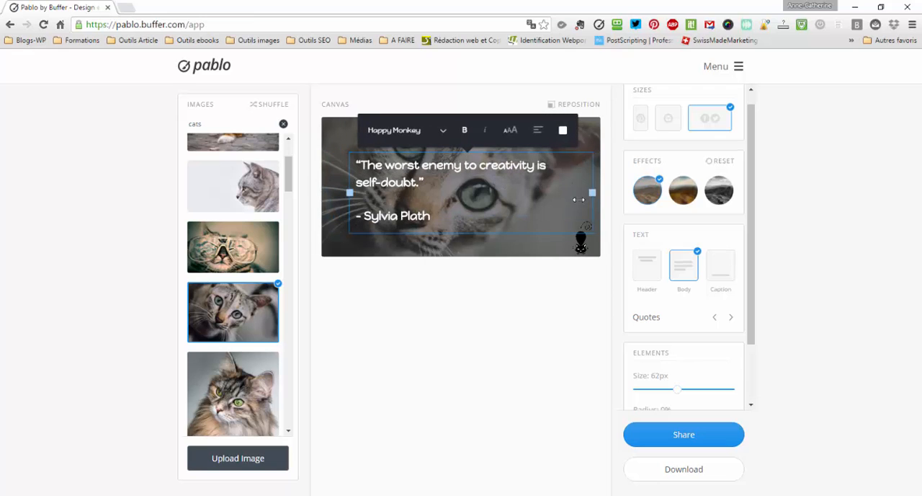
pyautogui.click(503, 245)
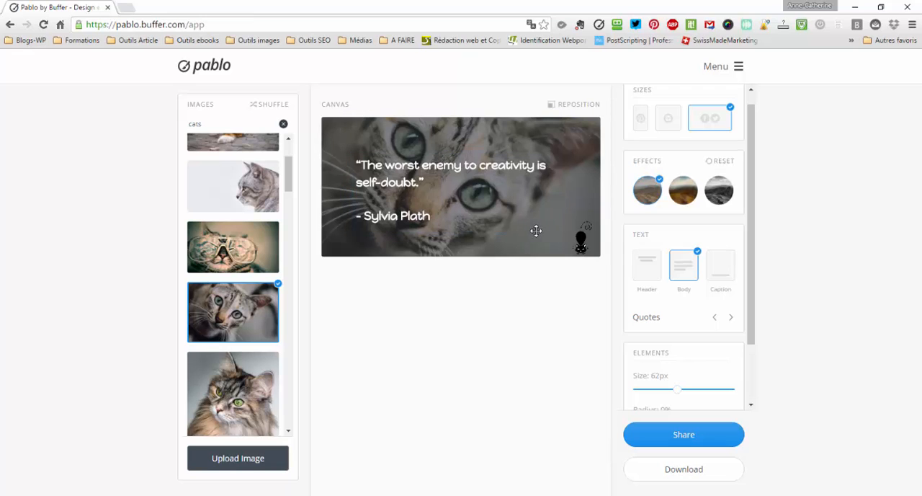
pyautogui.moveTo(415, 173); pyautogui.dragTo(401, 157)
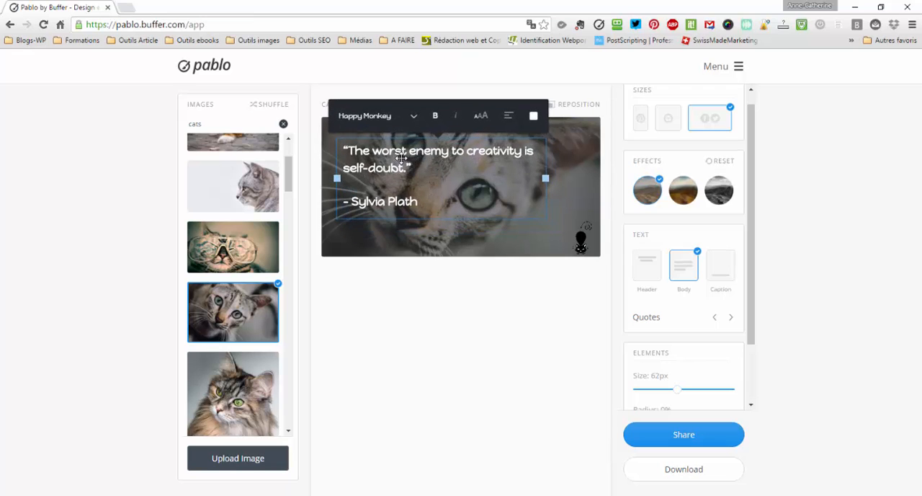
pyautogui.click(482, 236)
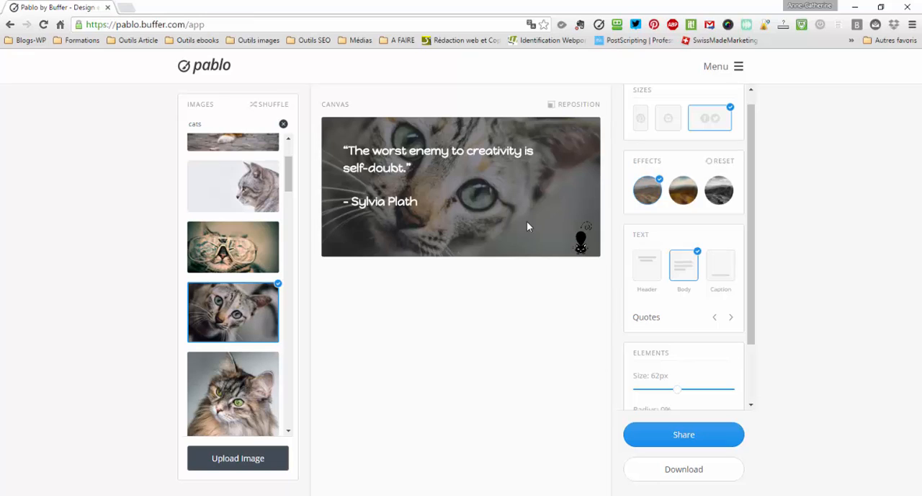
# - Check the sharing option and the PNG download of the finished image, cancelling without saving
pyautogui.click(683, 445)
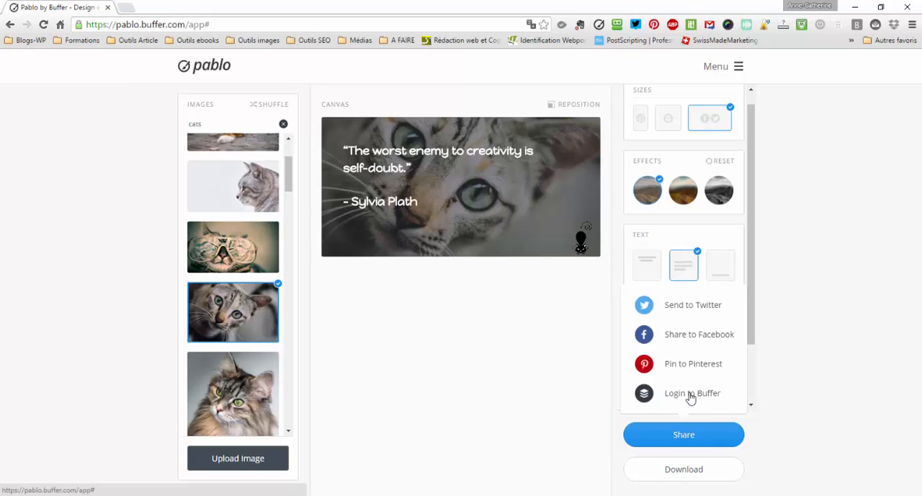
pyautogui.click(682, 472)
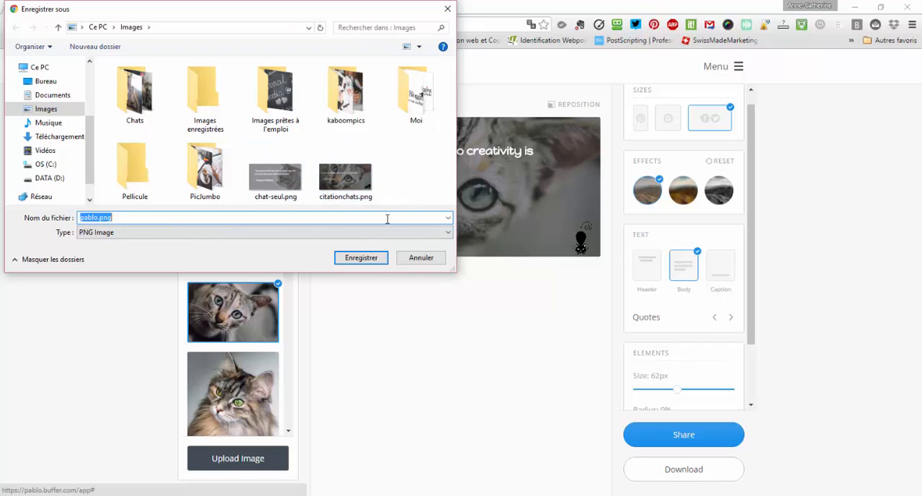
pyautogui.click(420, 260)
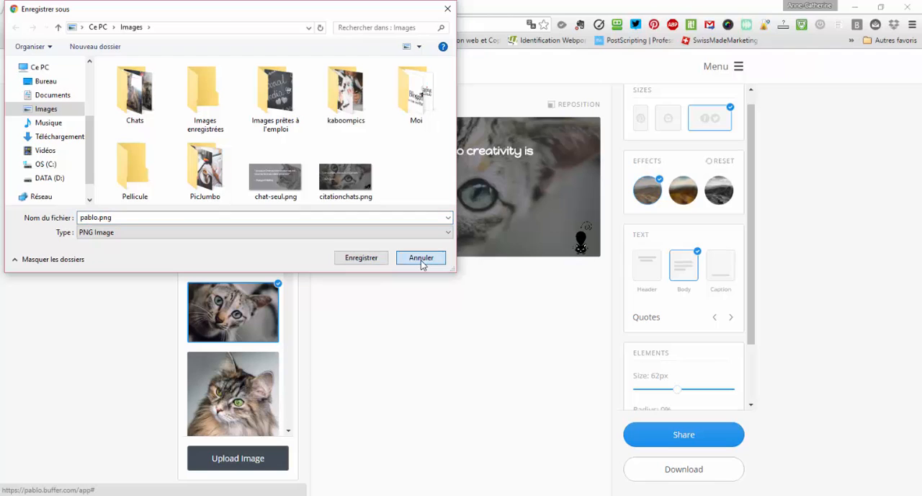